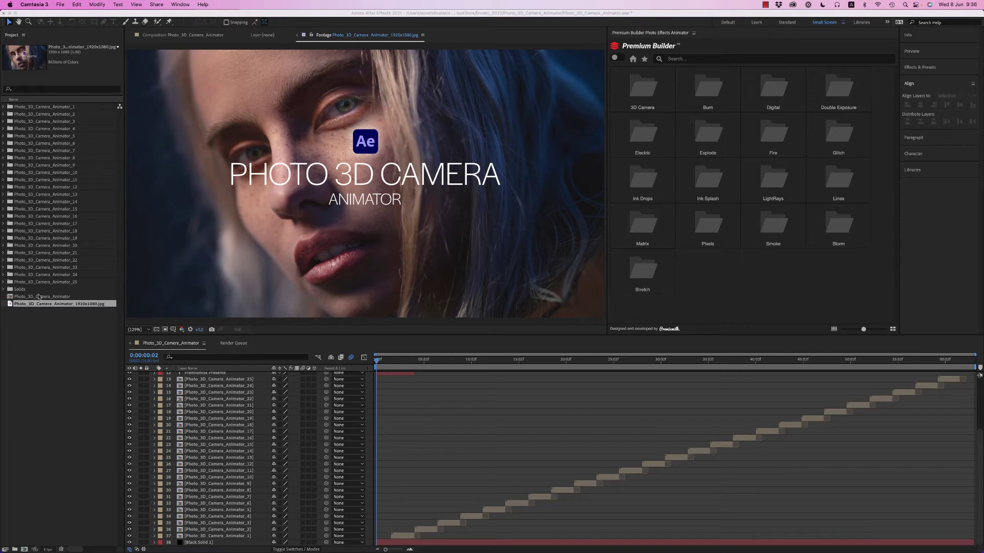
Bring the Photo_3D_Camera_Animator_1 template composition into view in the timeline.
left_click(386, 439)
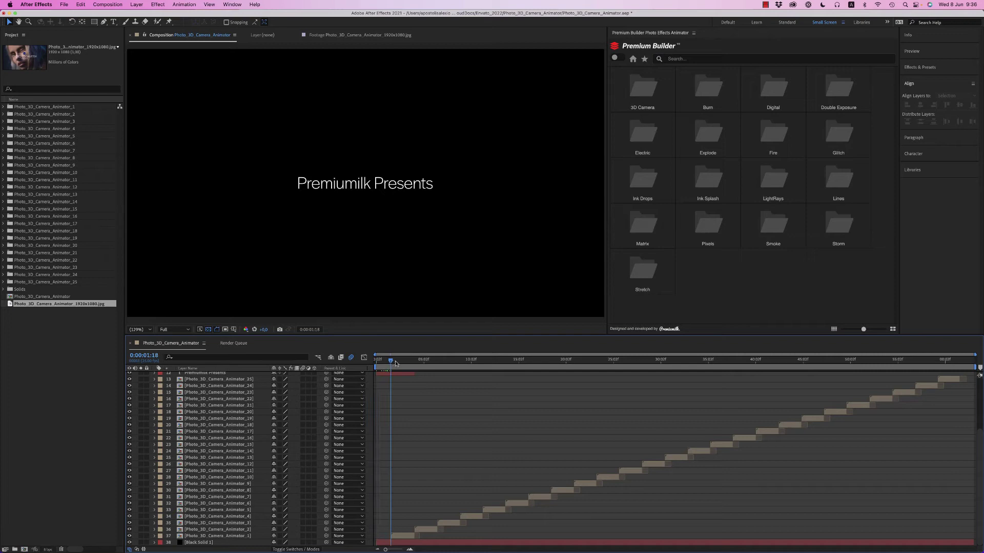
Expand the Photo_3D_Camera_Animator_1 project folder and open its Placeholder composition.
double_click(404, 537)
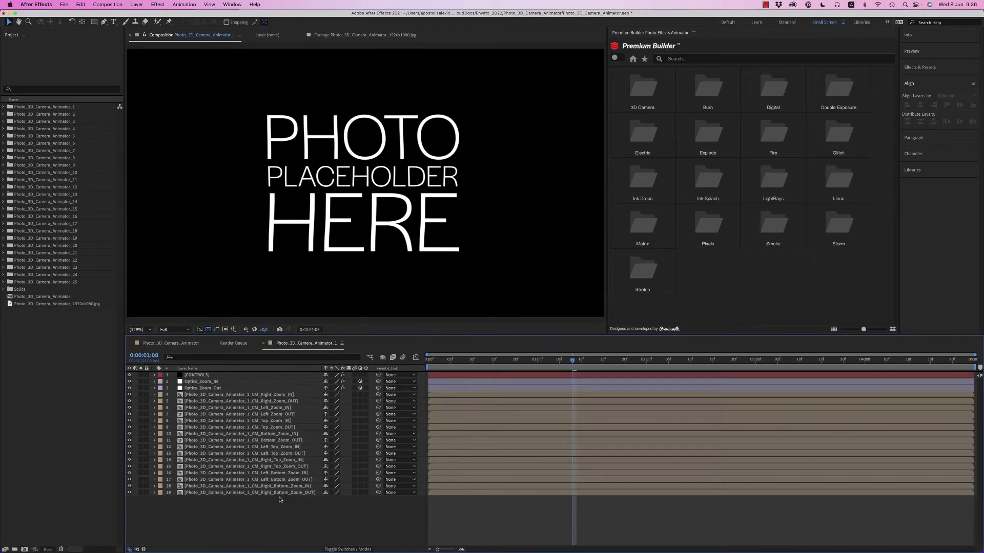
left_click(3, 106)
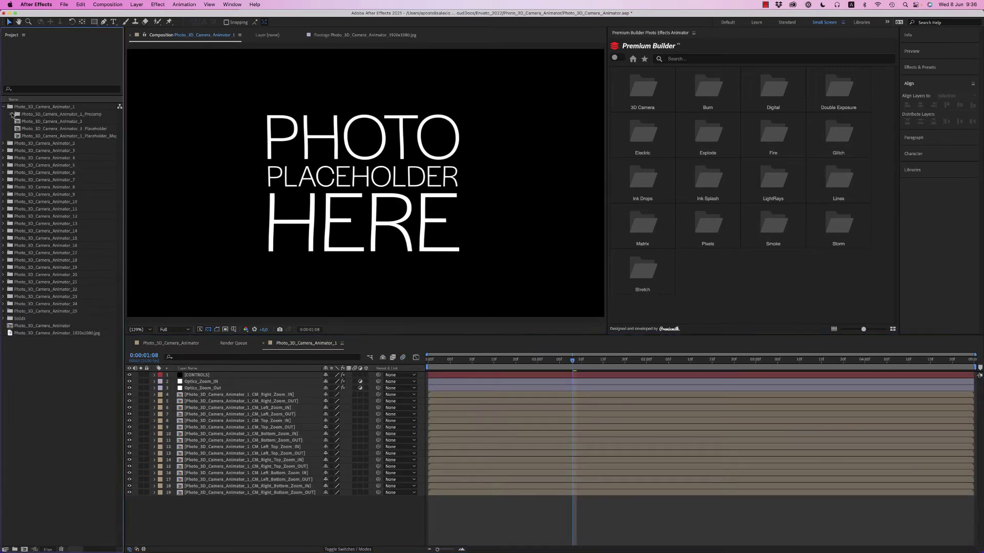
left_click(68, 129)
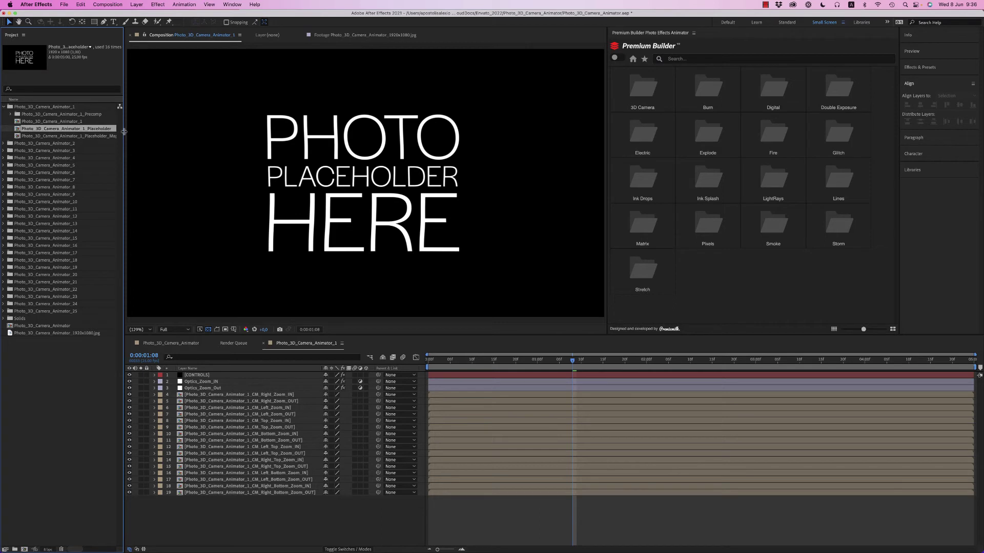
left_click_drag(124, 132, 145, 132)
left_click(102, 136)
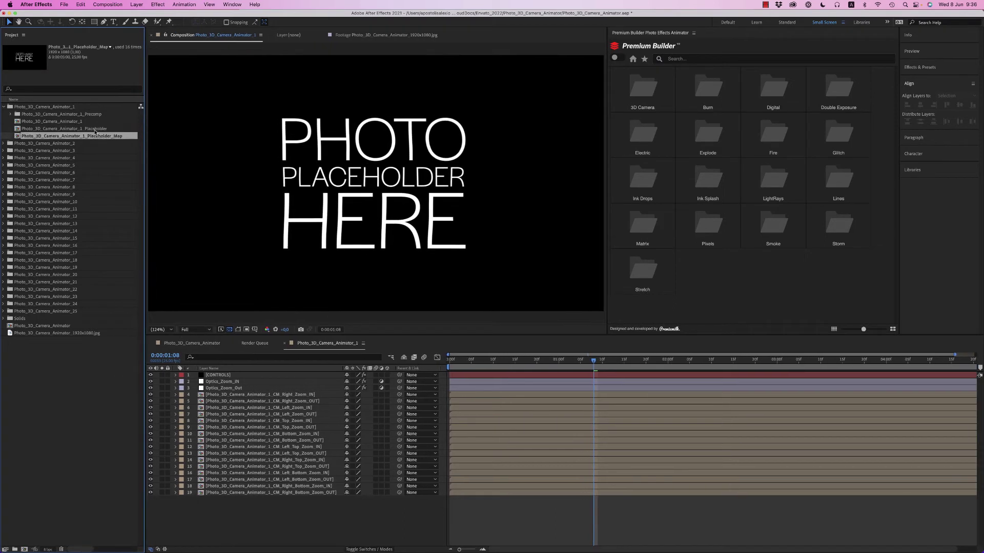
left_click(95, 130)
double_click(64, 129)
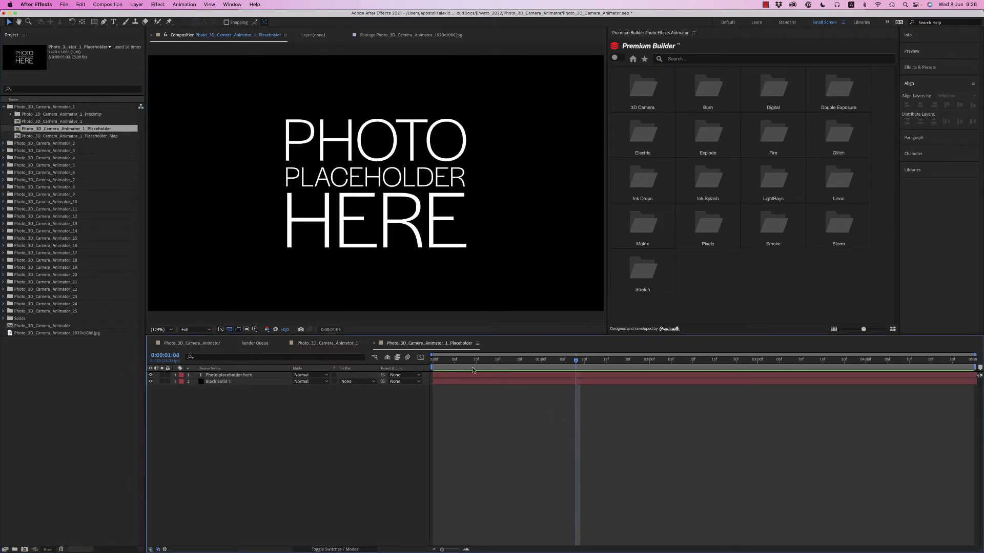
left_click(105, 136)
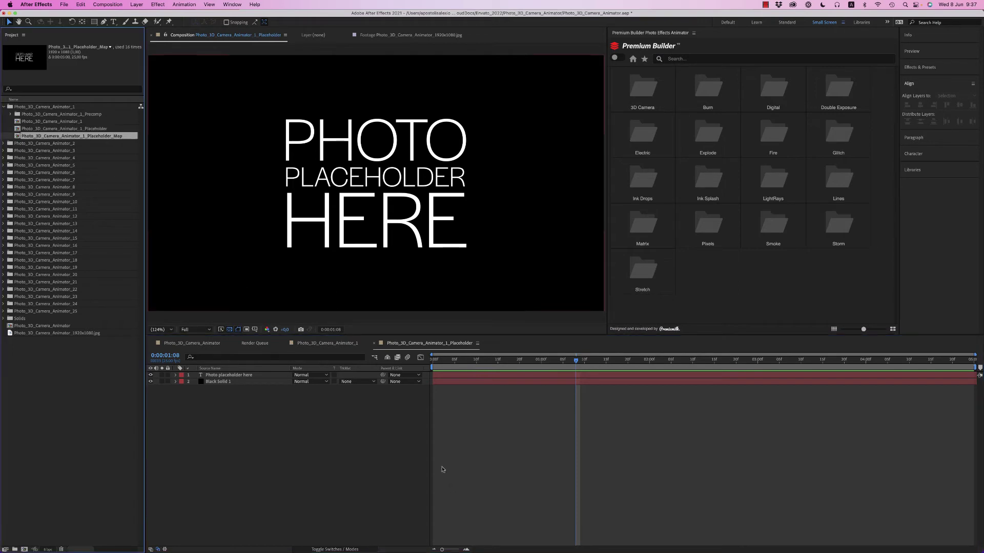
left_click(301, 453)
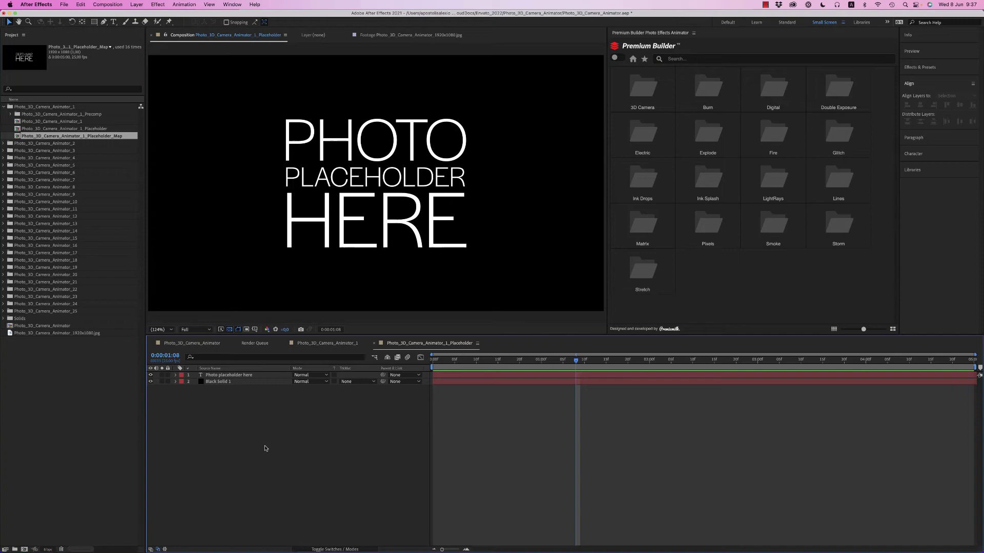
Drag the harley-davidson photo from Finder into the placeholder timeline and reveal its Scale.
left_click(29, 539)
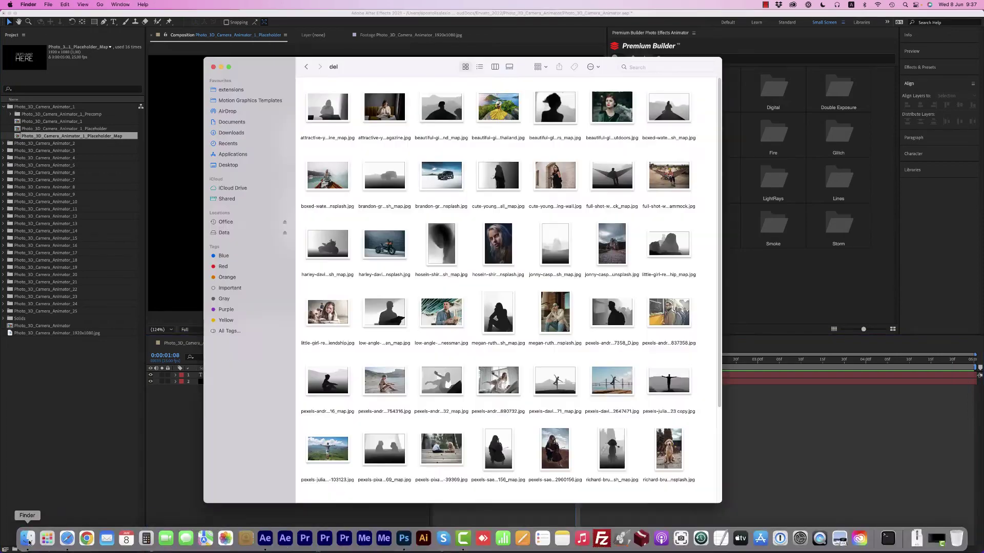
scroll(707, 290, "down", 5)
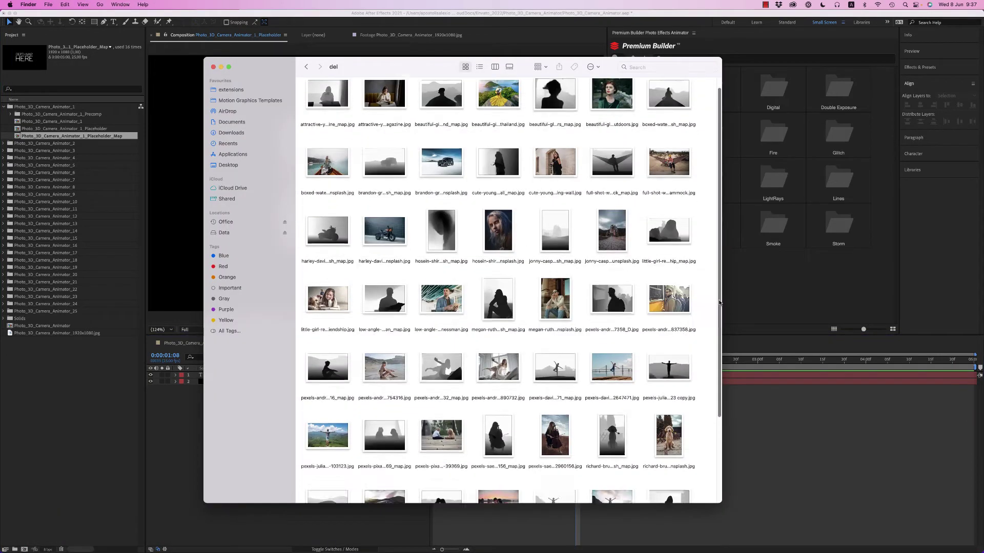
scroll(467, 361, "up", 5)
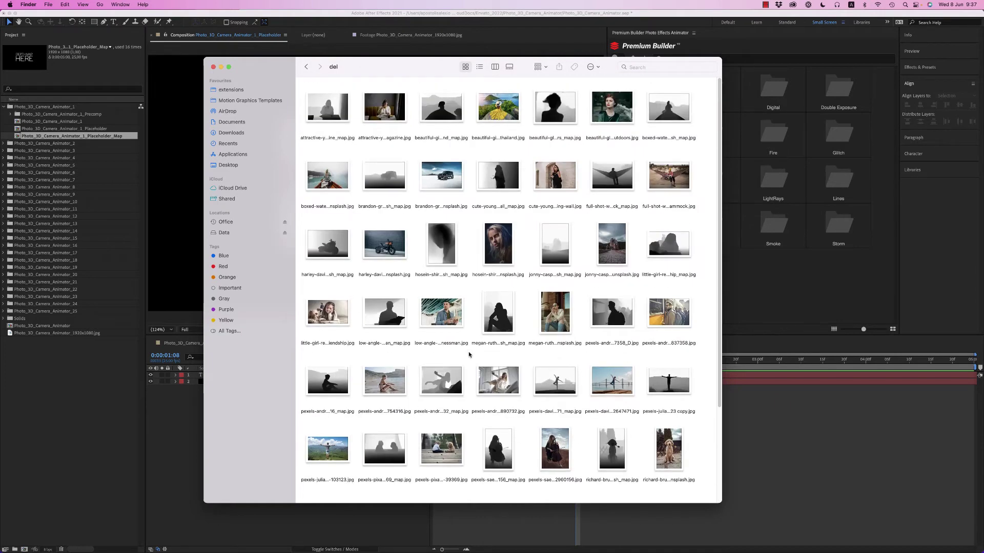
scroll(468, 354, "down", 4)
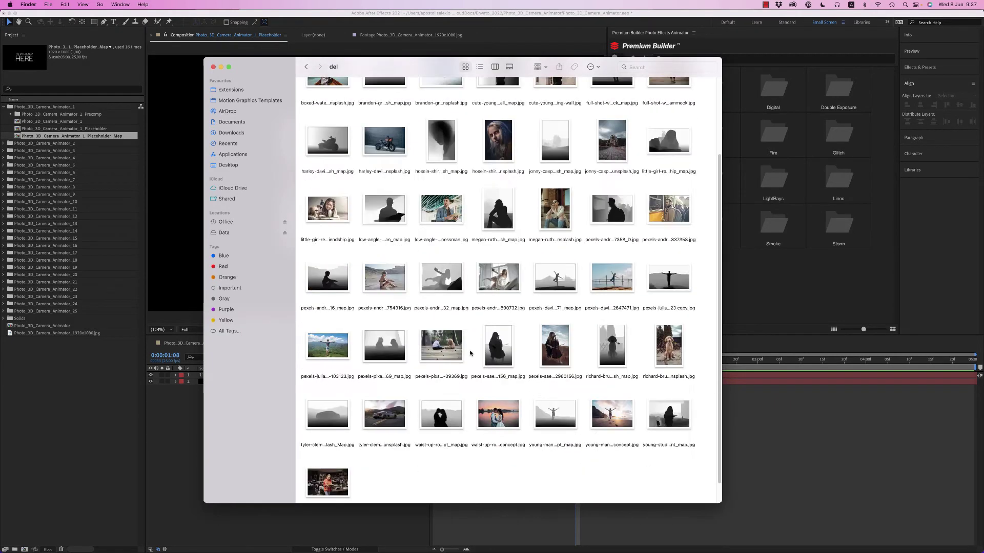
scroll(471, 353, "up", 4)
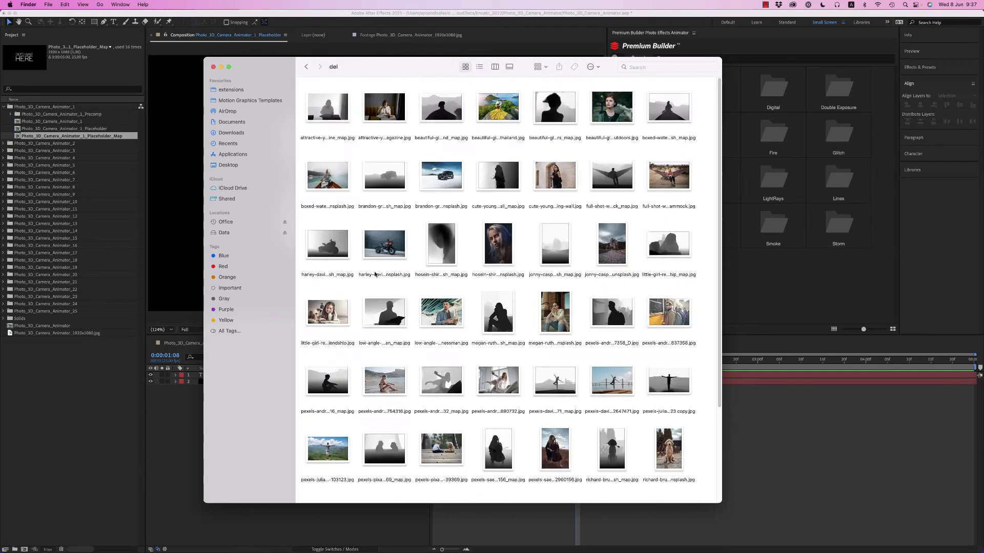
left_click_drag(384, 243, 290, 384)
key("s")
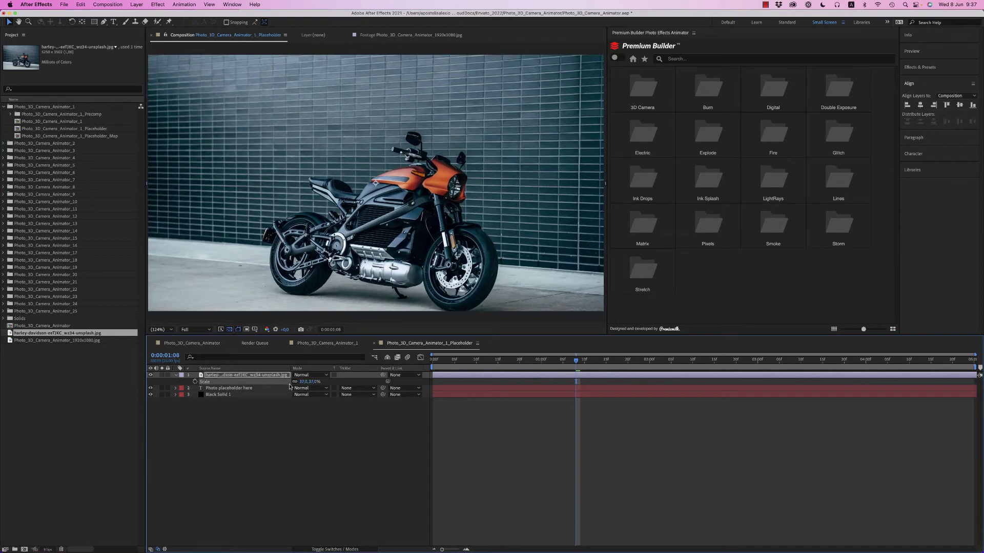
View the frame at 100%, nudge the motorcycle photo up, and open it in Photoshop.
left_click(161, 329)
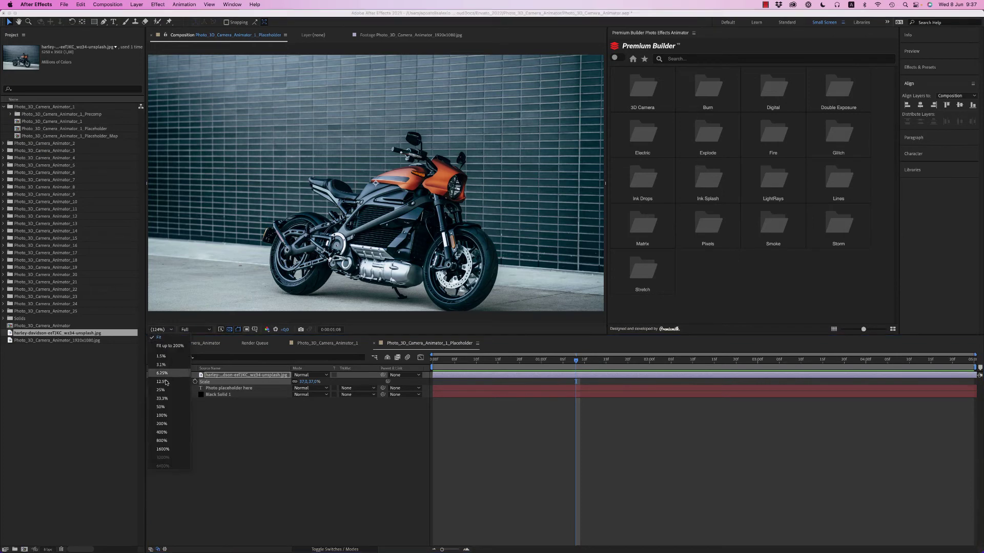
left_click(172, 417)
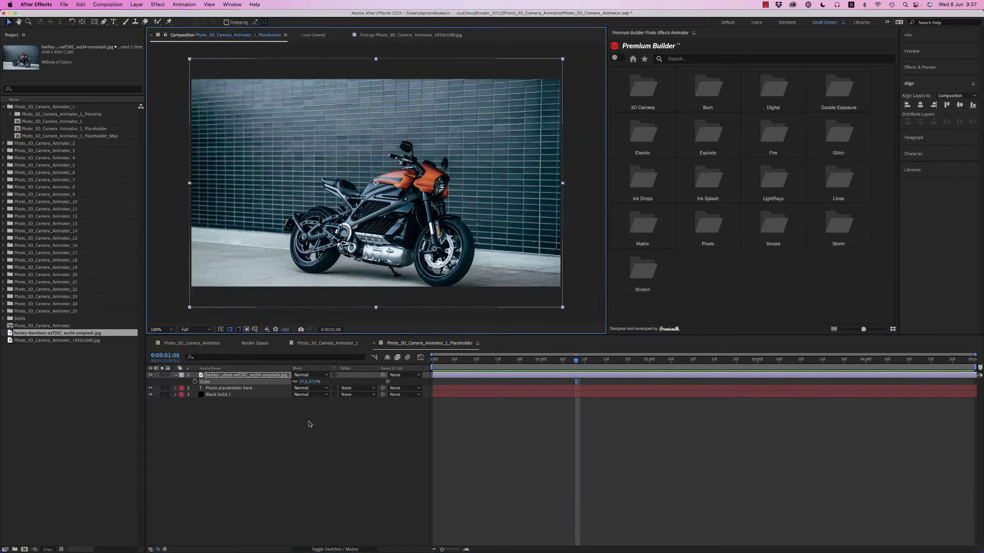
left_click(327, 454)
left_click(241, 375)
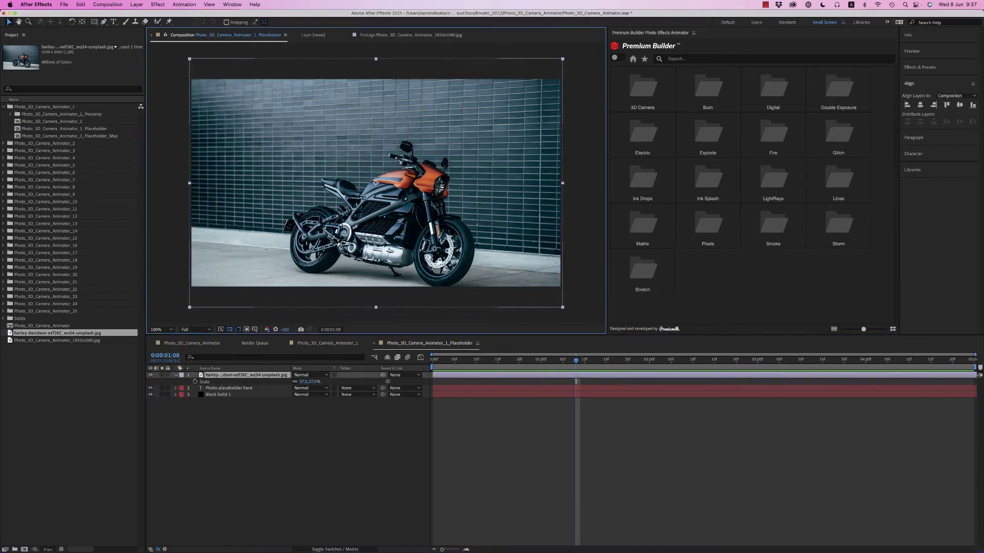
left_click_drag(359, 215, 358, 201)
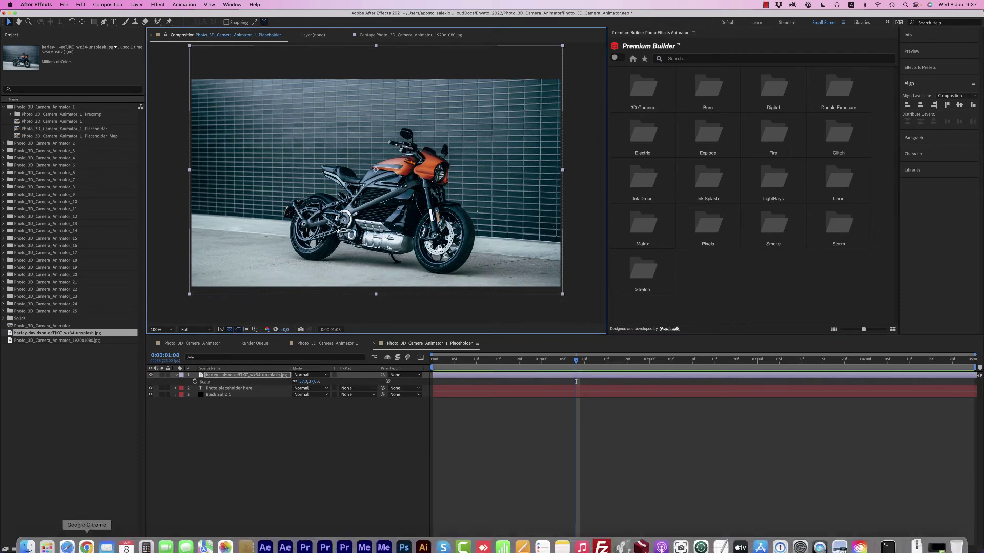
left_click(28, 537)
left_click_drag(397, 268, 403, 543)
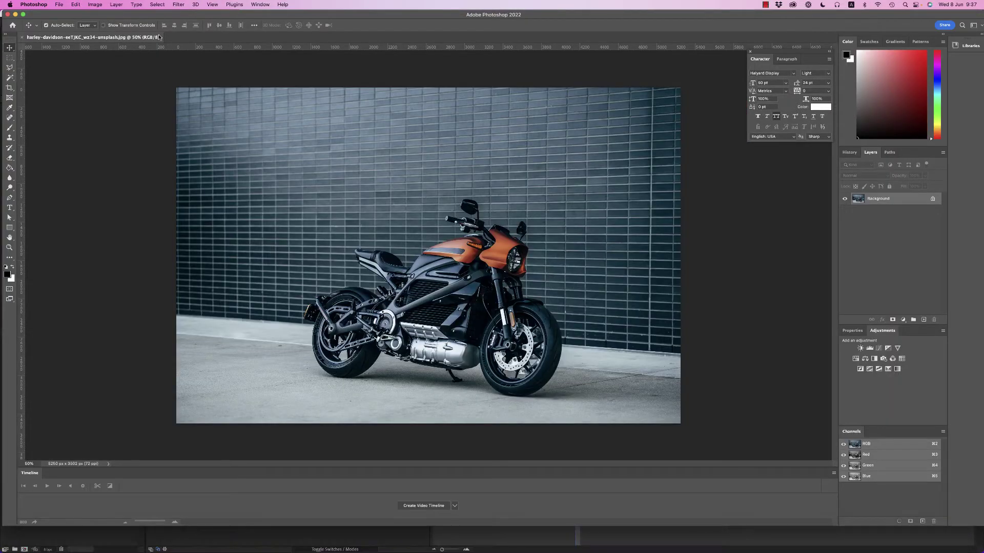
Generate a depth-map-only output with the Depth Blur neural filter as a new layer.
left_click(179, 4)
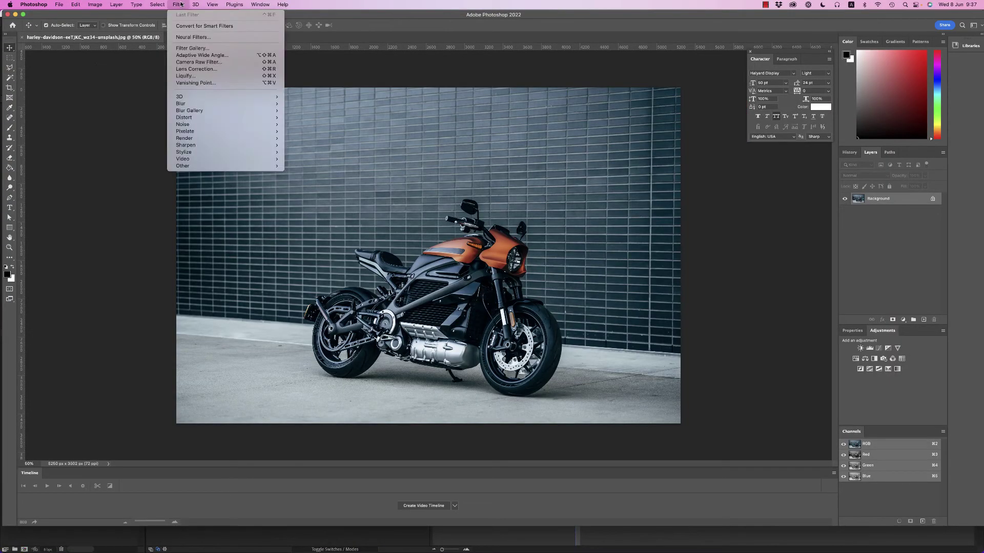
left_click(202, 41)
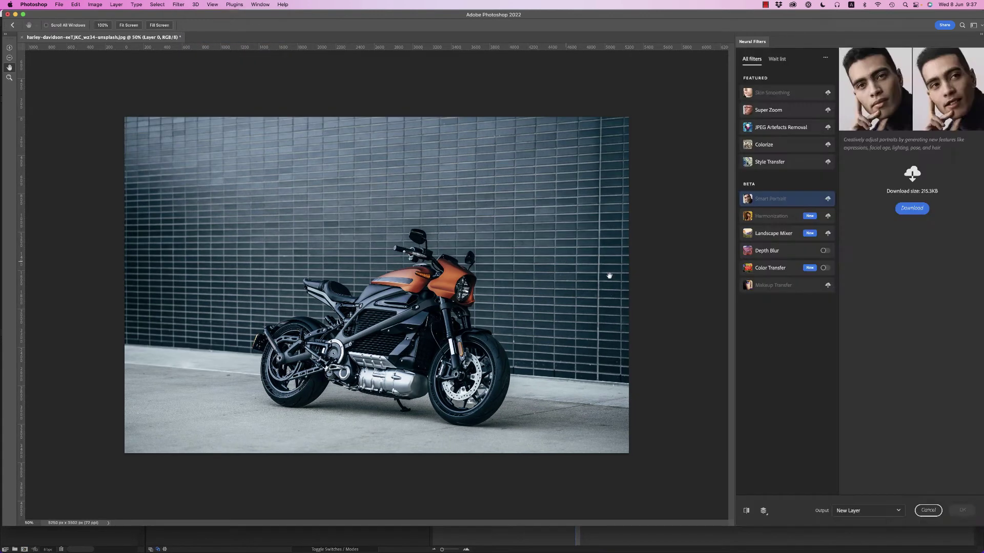
left_click(824, 251)
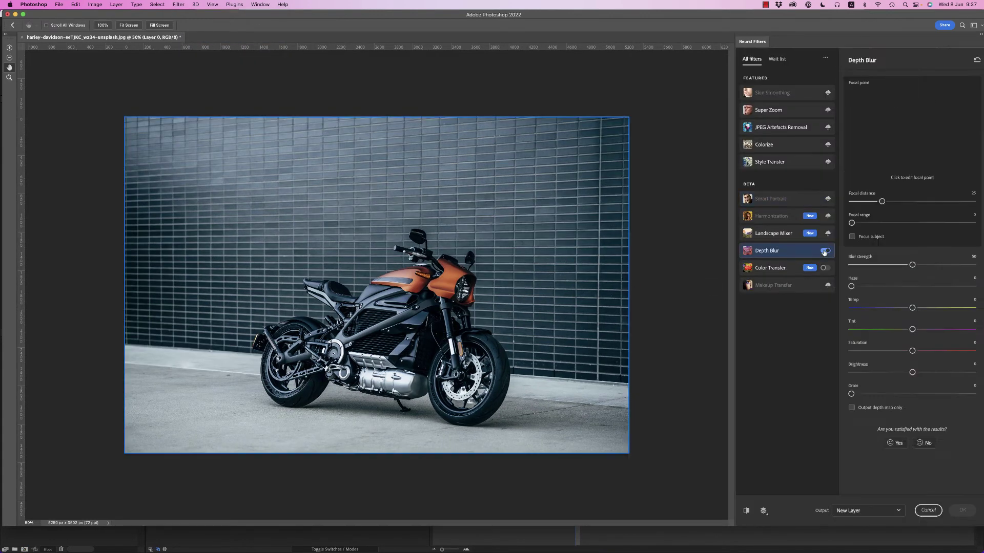
left_click(851, 409)
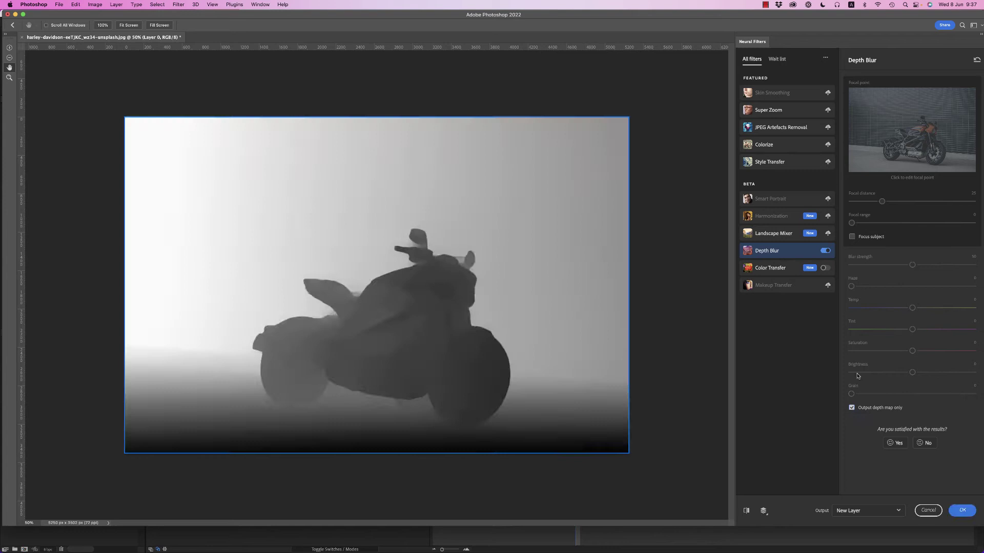
left_click(853, 237)
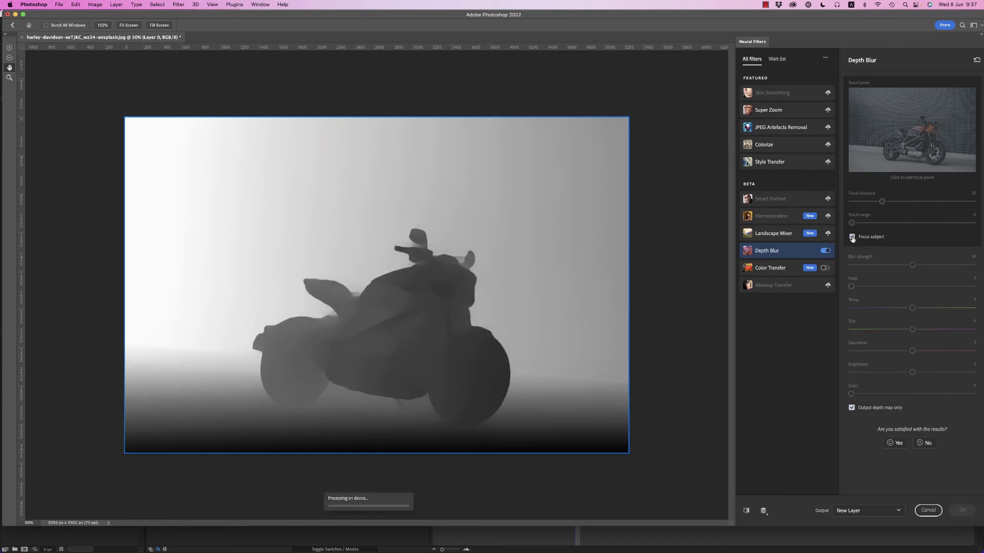
left_click(852, 237)
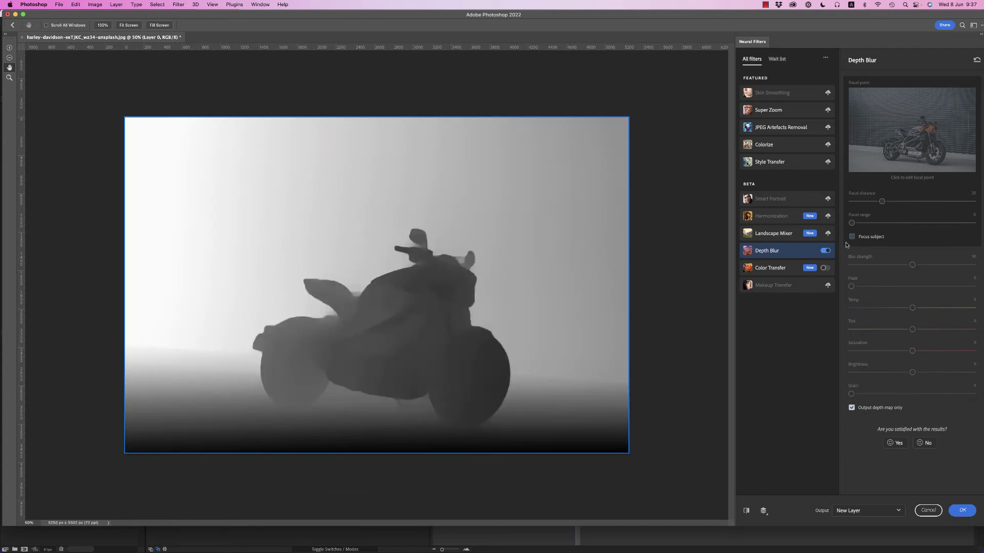
left_click(961, 512)
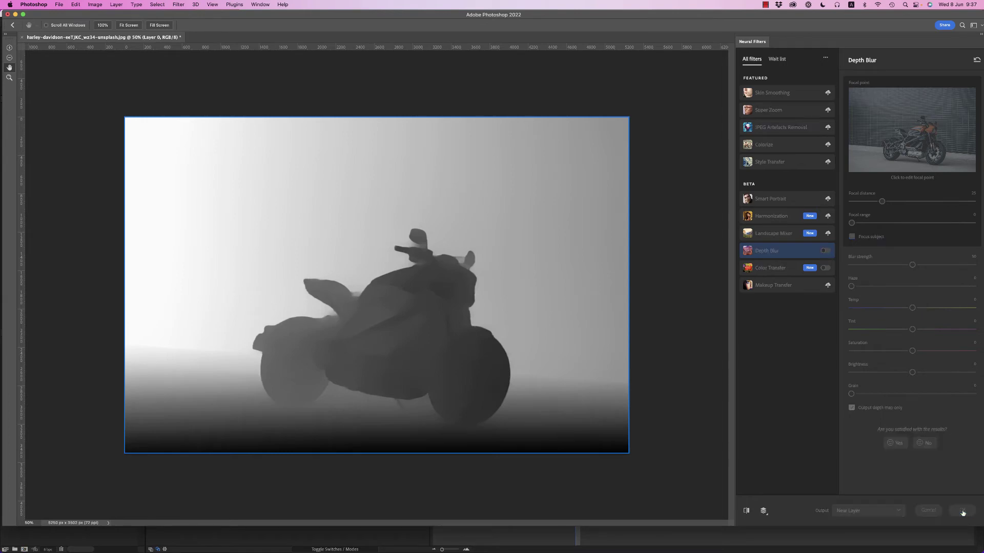
Save a copy of the depth map as a _map JPEG file.
left_click(59, 4)
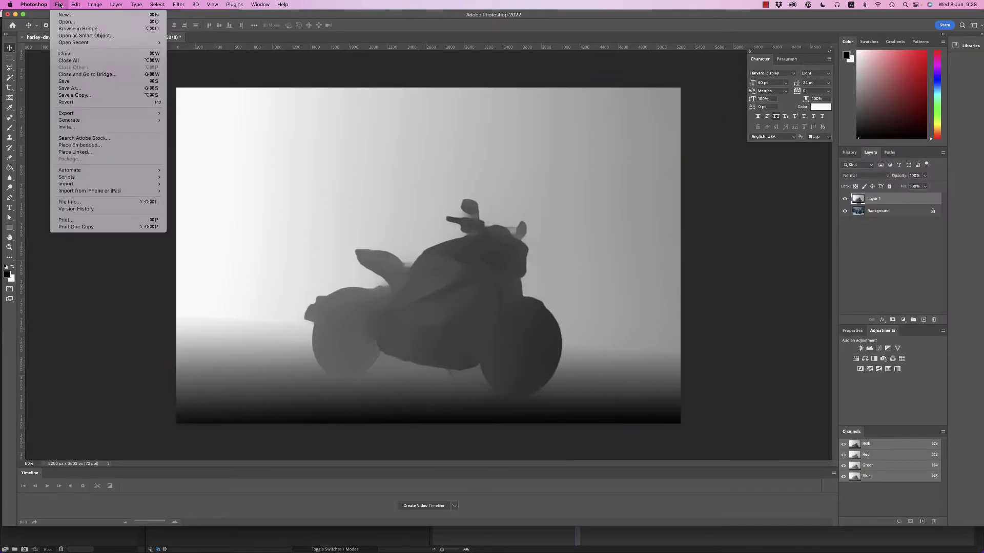
left_click(89, 95)
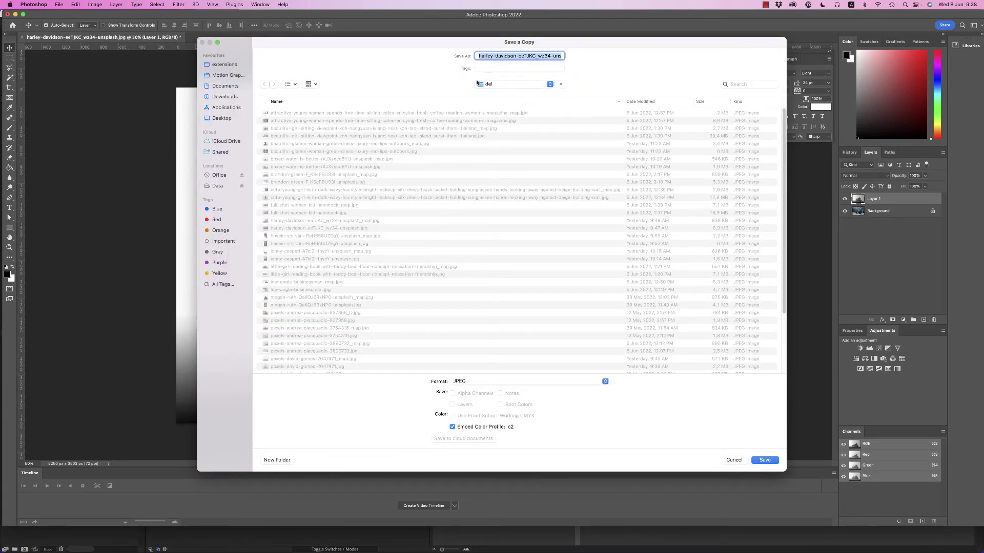
left_click(734, 460)
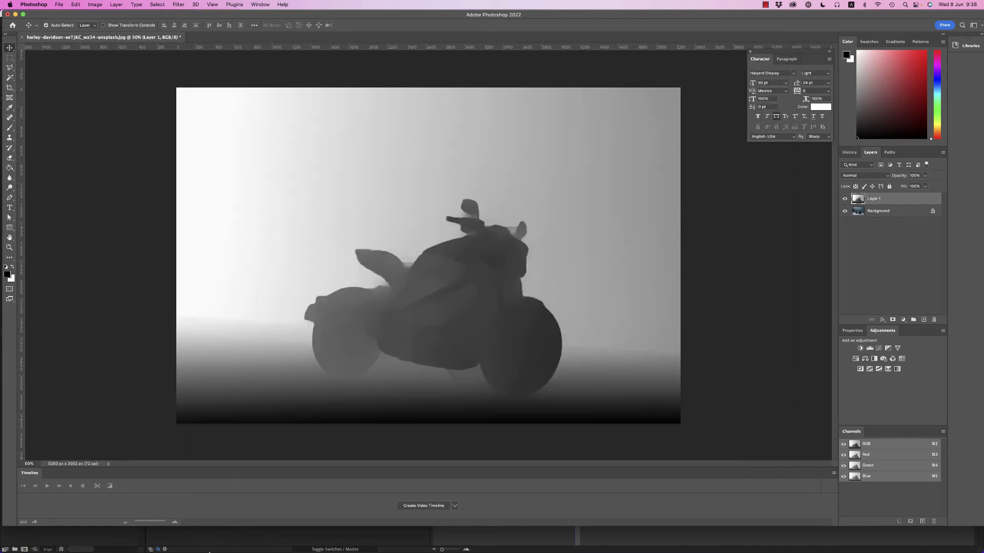
Import the motorcycle _map.jpg depth map from Finder into the After Effects project.
left_click(265, 538)
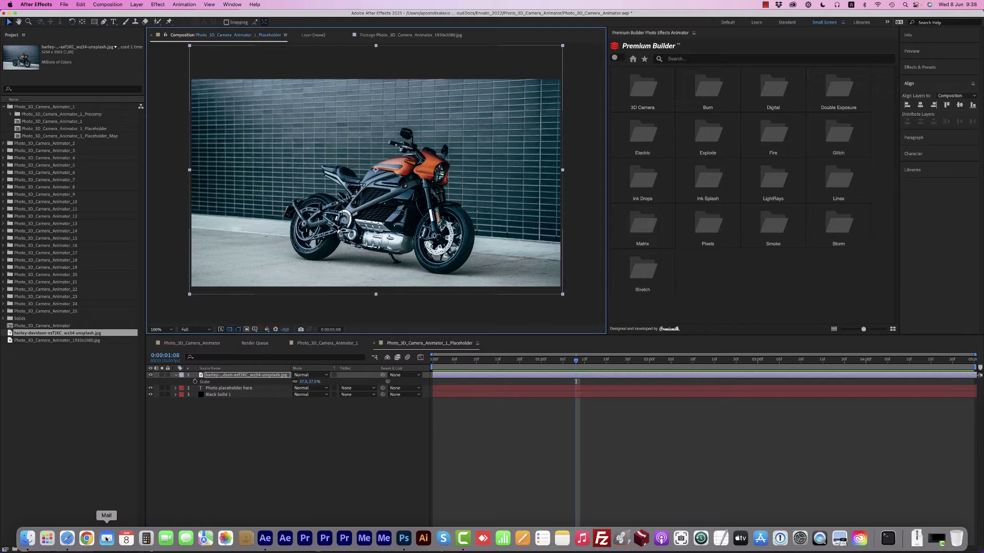
left_click(28, 538)
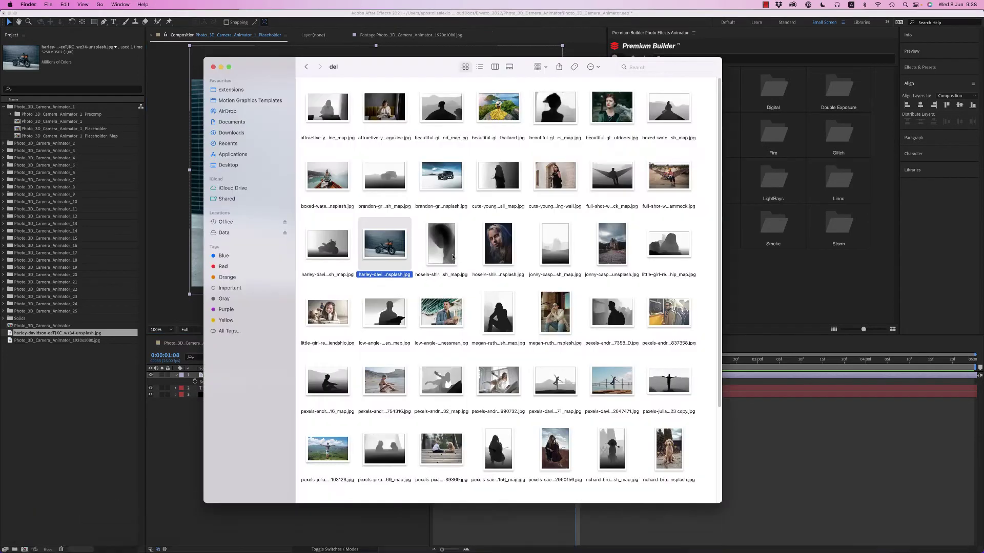
left_click_drag(325, 251, 58, 402)
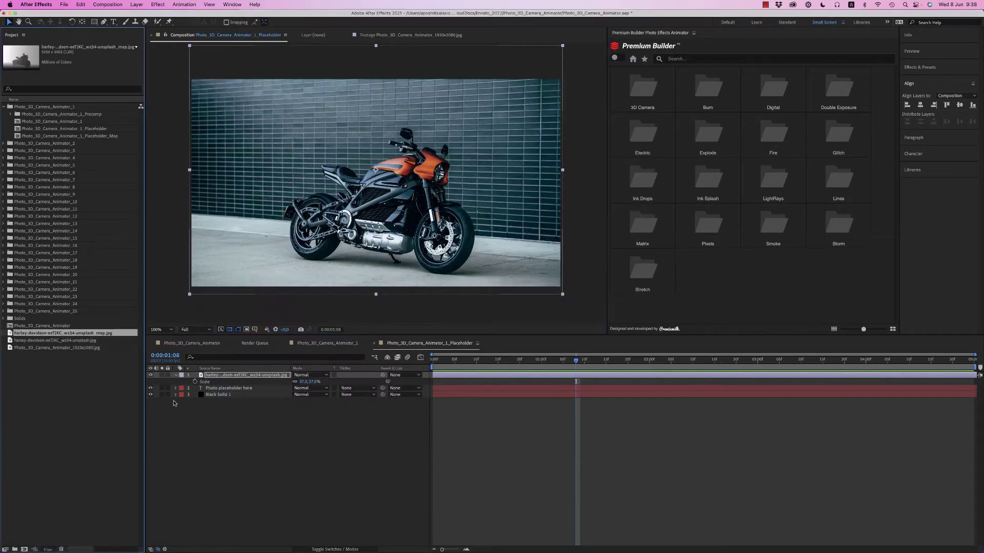
left_click(233, 375)
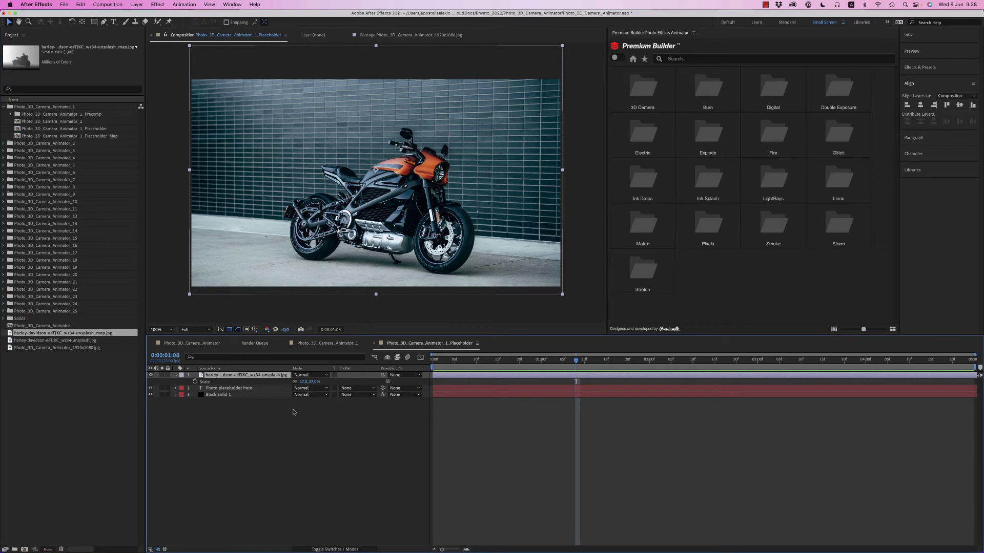
left_click(335, 420)
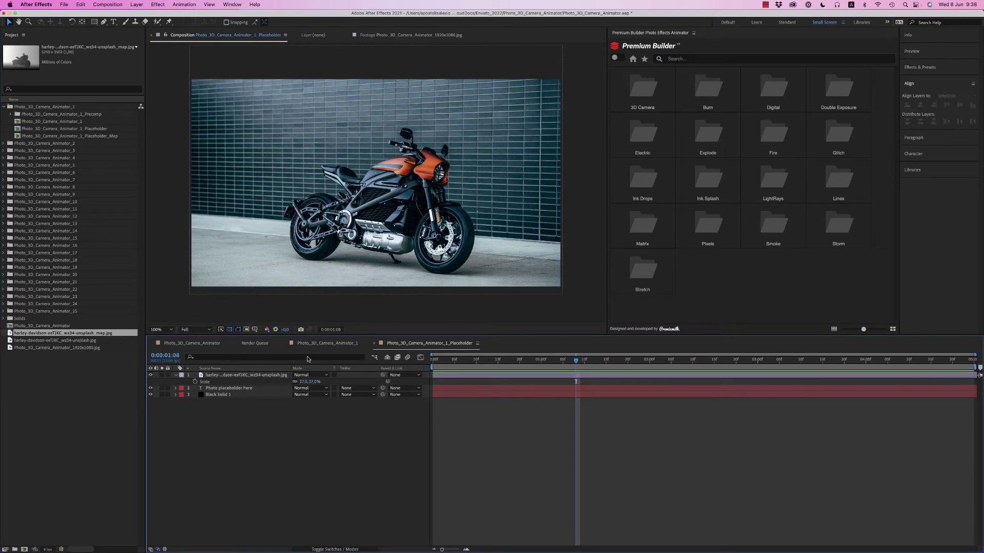
In the Placeholder_Map composition, replace the pasted photo layer's source with the depth map.
double_click(80, 136)
key("ctrl+v")
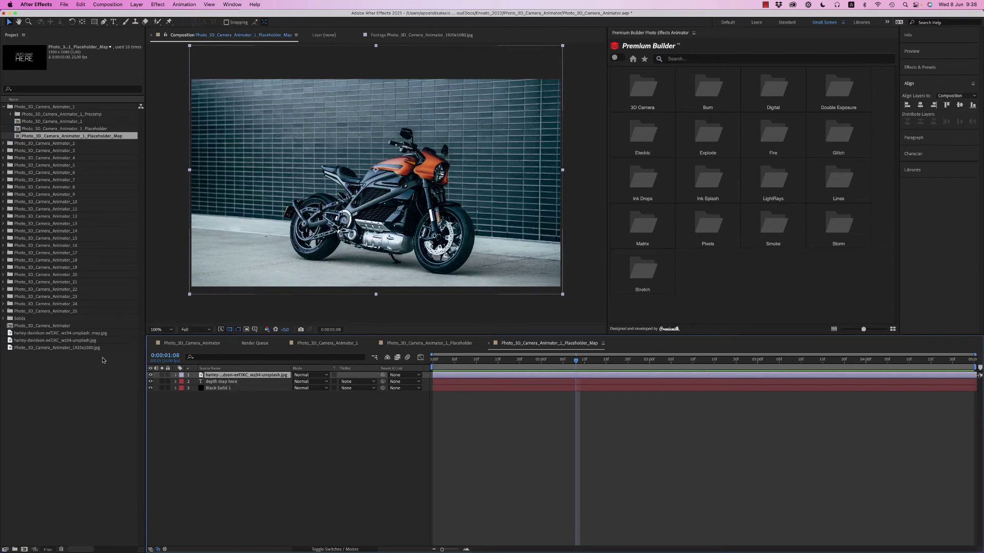
left_click(30, 334)
left_click_drag(29, 335, 234, 382)
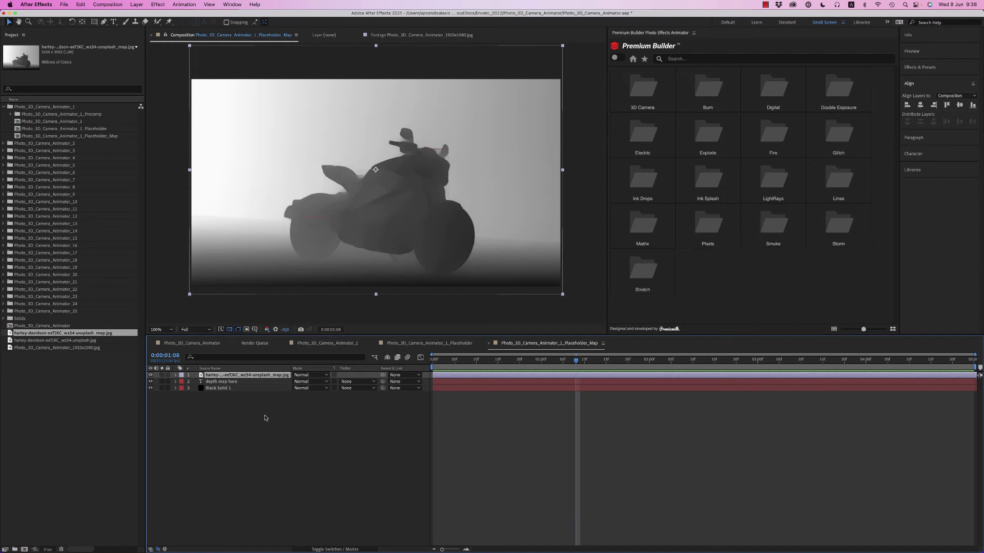
left_click(439, 439)
Open the main composition, select the CONTROLS layer, and show the Premium Builder Burn templates.
left_click(325, 343)
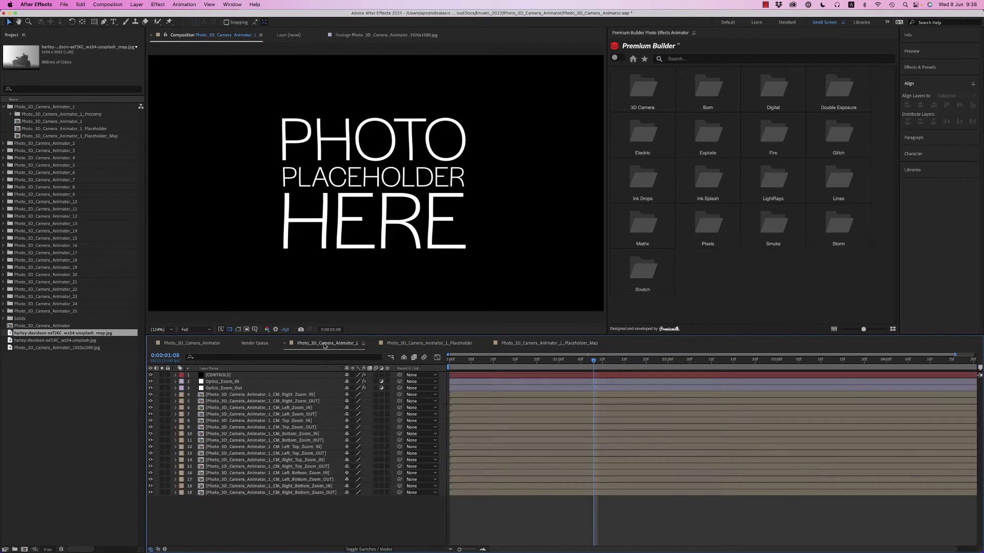
left_click(226, 375)
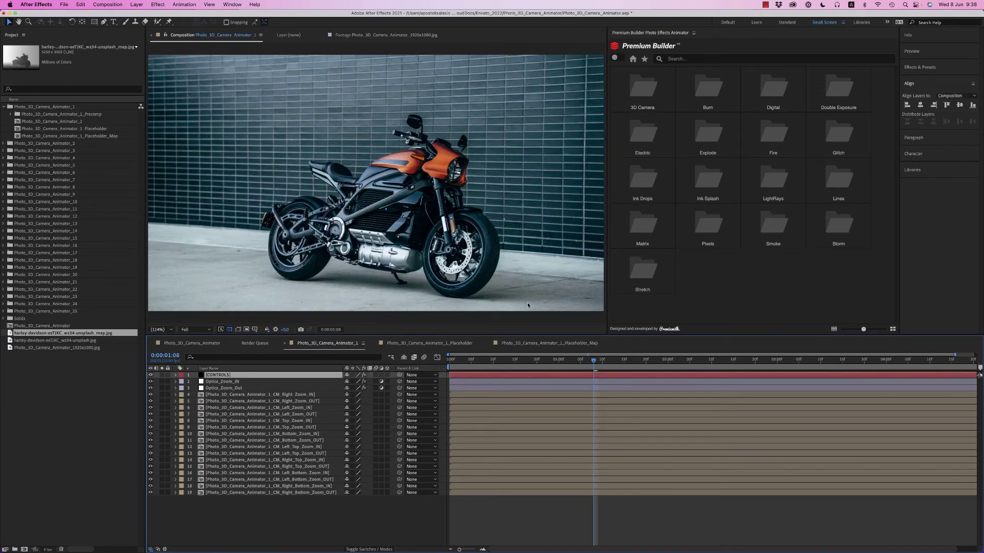
left_click(617, 59)
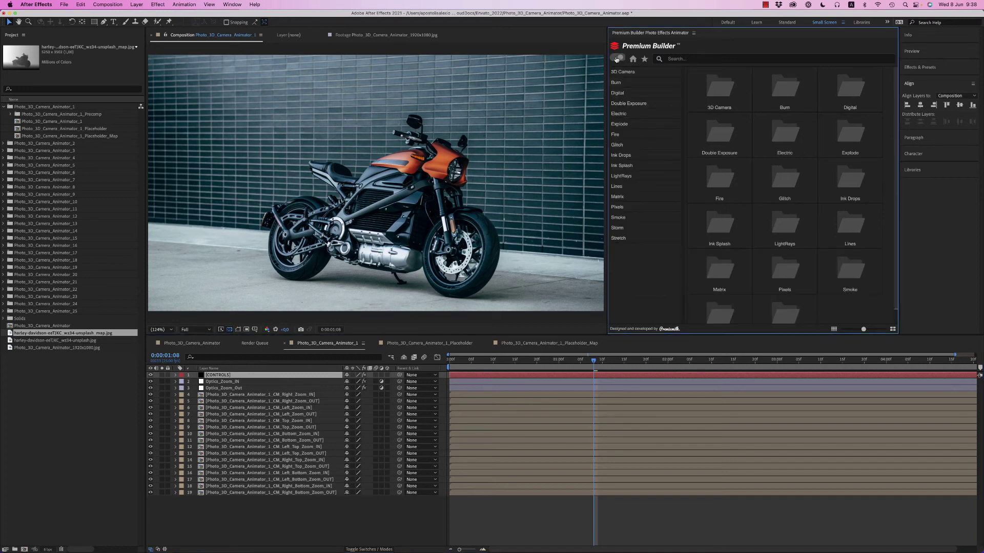
left_click(633, 83)
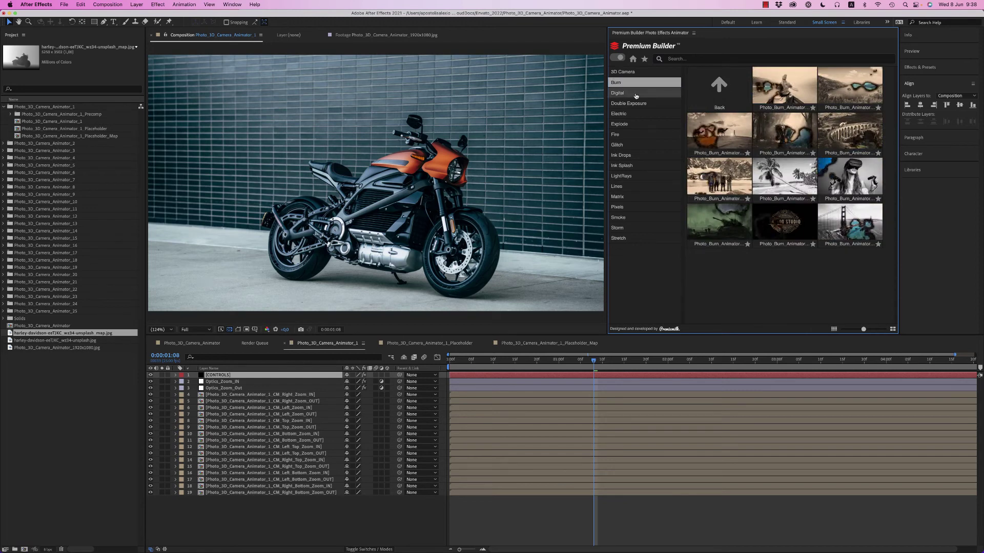
Browse the Digital, Double Exposure, Electric, Explode, Fire, Glitch, Ink Drops, LightRays, Lines, Pixels and Smoke templates.
left_click(635, 94)
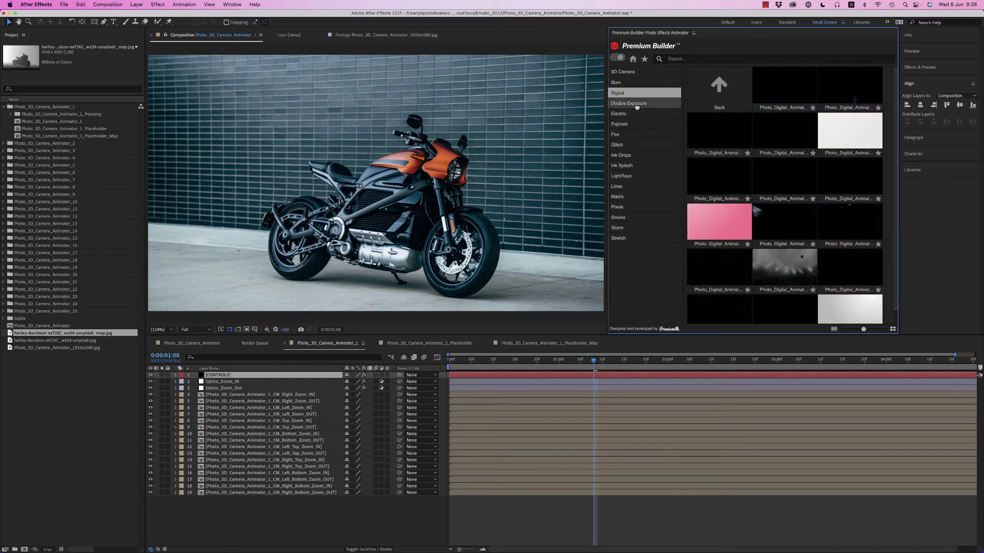
left_click(636, 104)
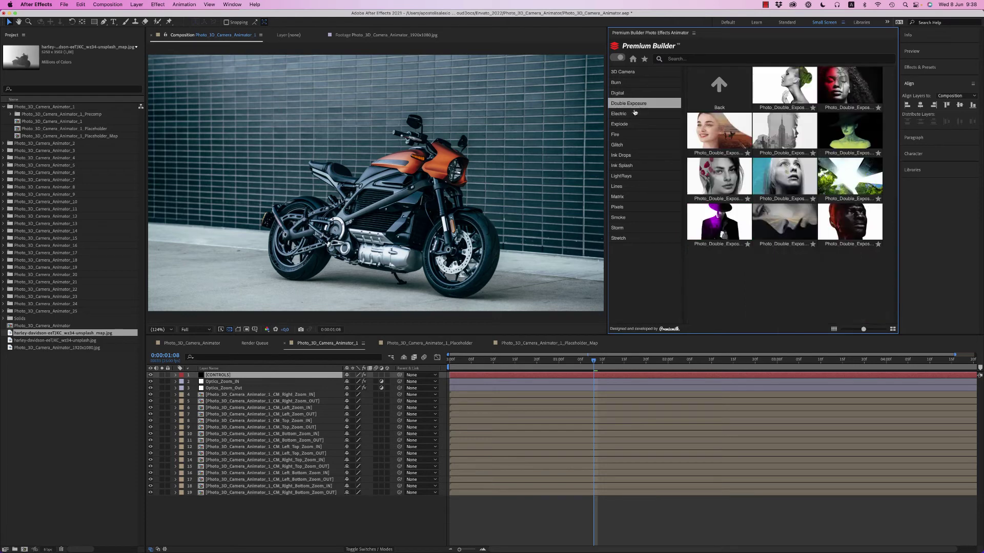
left_click(635, 115)
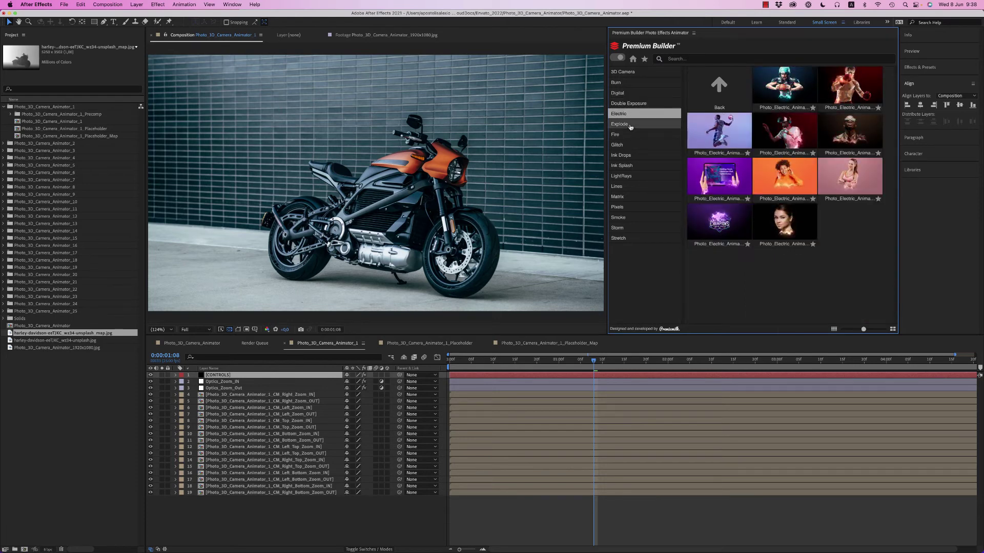
left_click(631, 127)
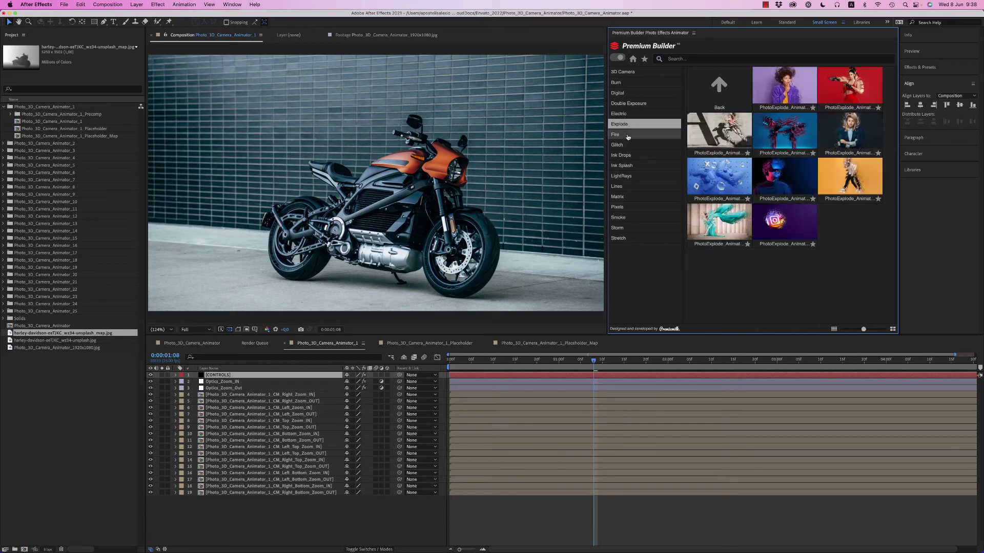
left_click(630, 134)
left_click(630, 146)
left_click(631, 156)
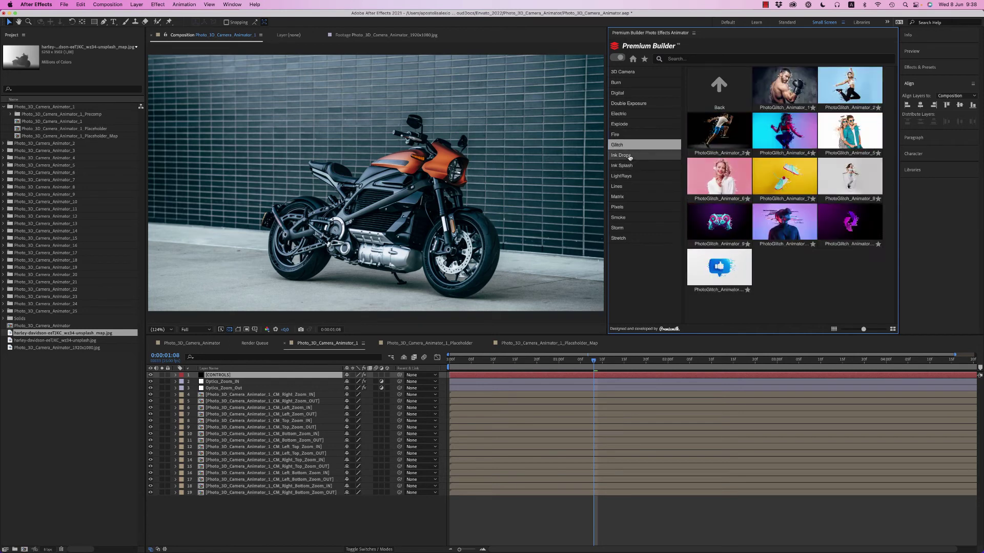
left_click(635, 176)
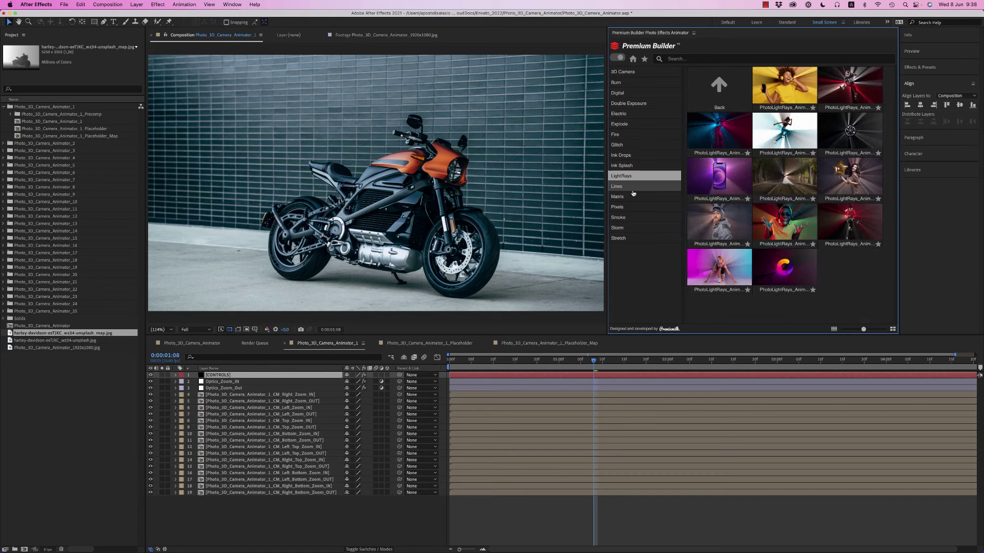
left_click(632, 188)
left_click(634, 207)
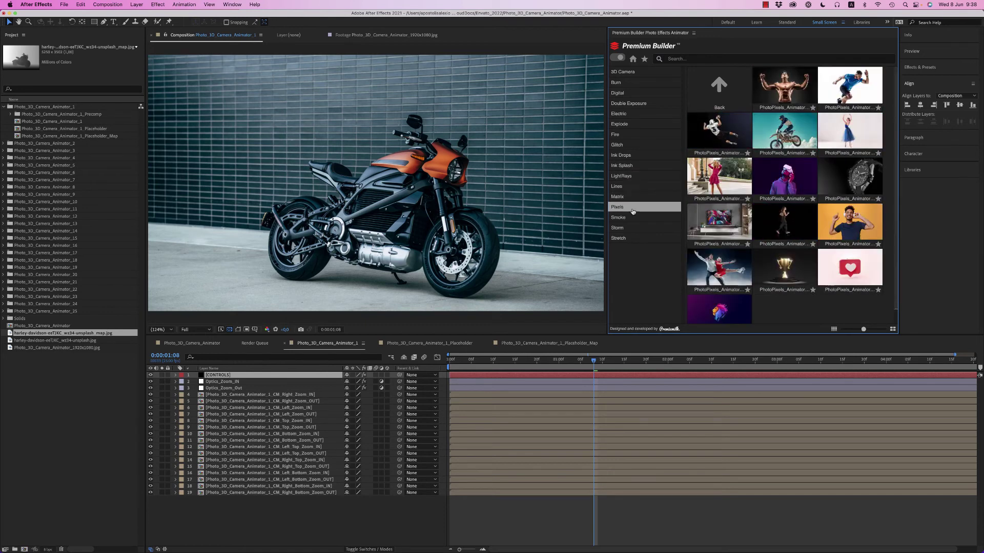
left_click(635, 221)
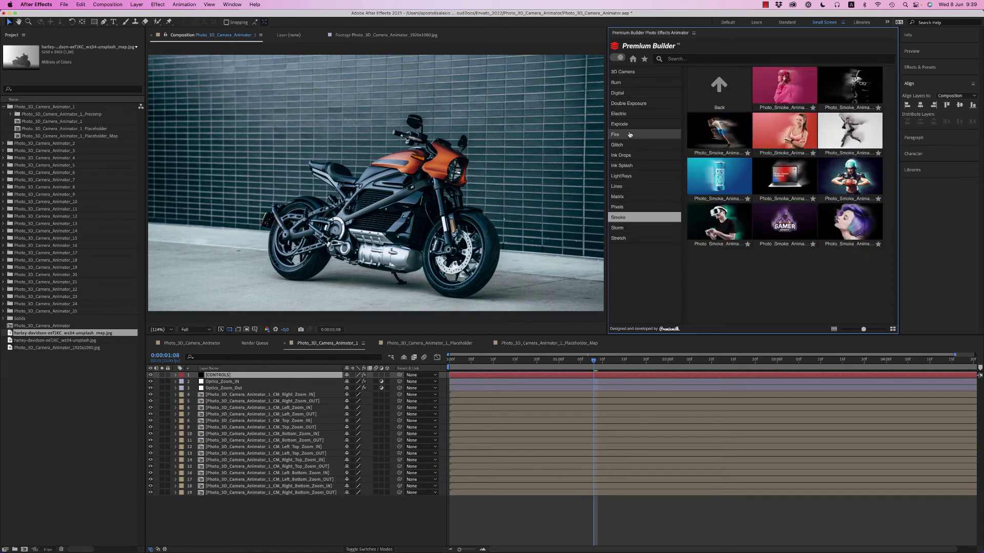
Show the CONTROLS Effect Controls, rewind to the first frame, and start the preview.
left_click(622, 71)
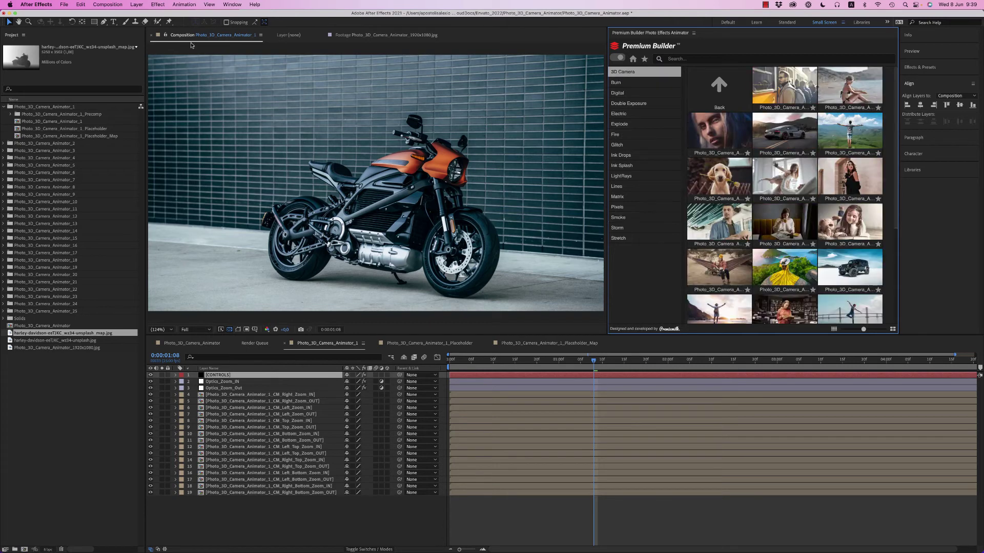
left_click(231, 4)
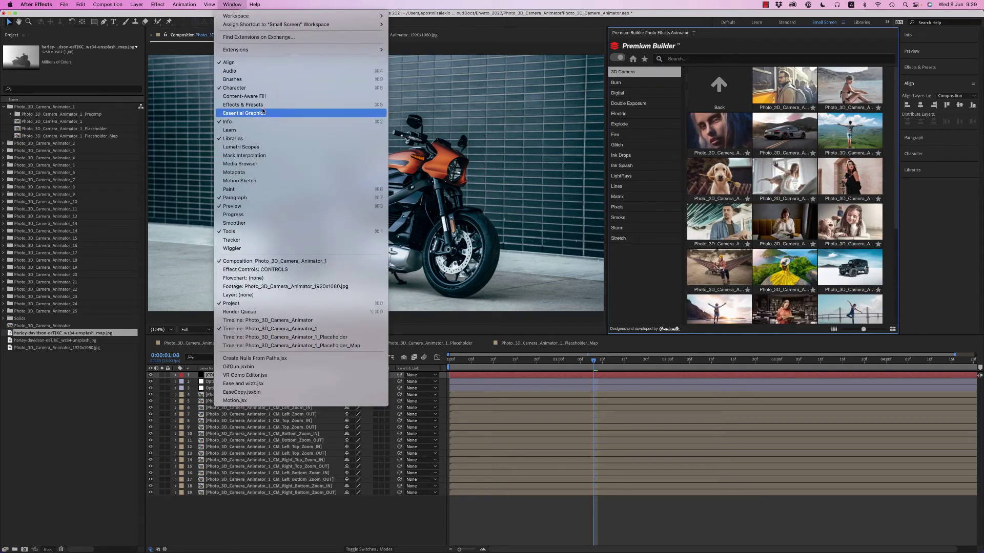
left_click(256, 270)
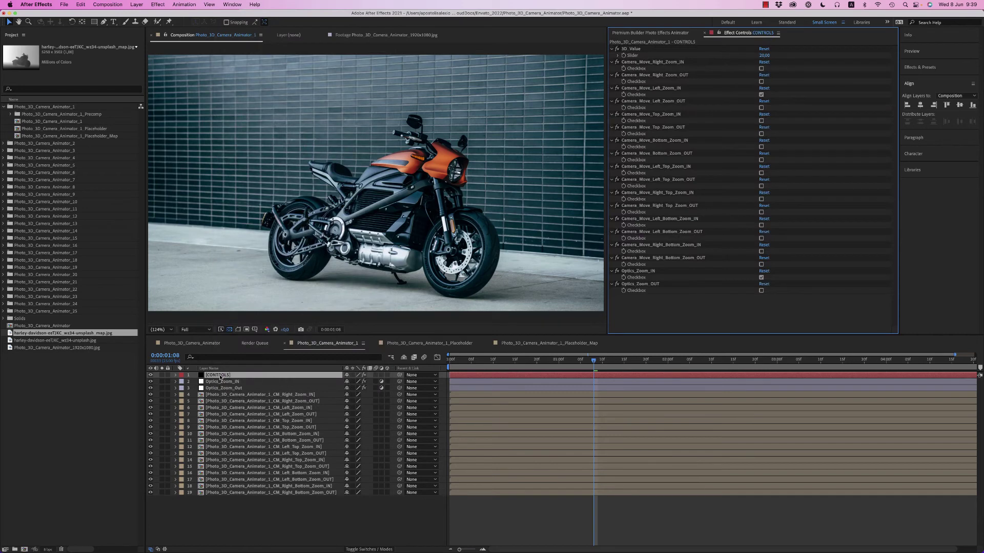
left_click_drag(512, 366, 450, 366)
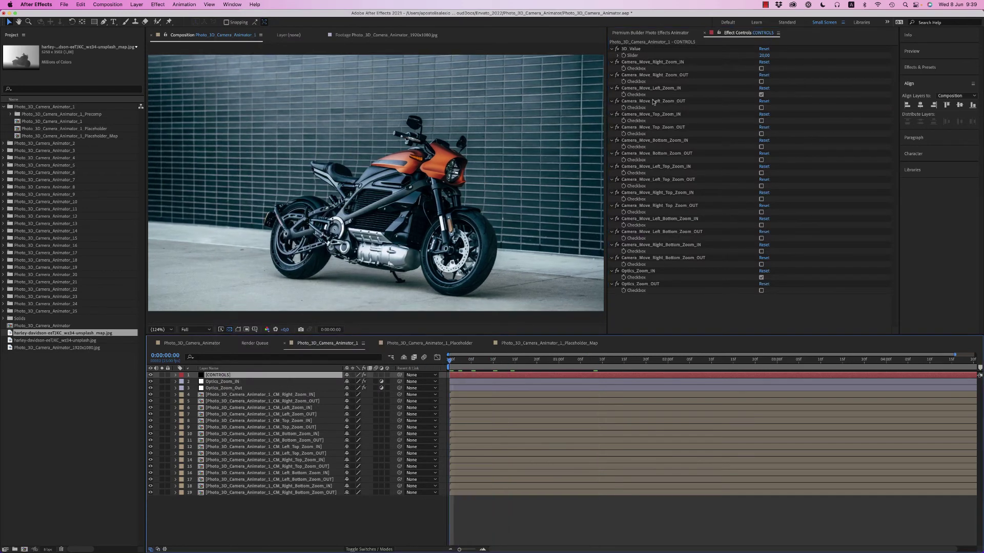
key("space")
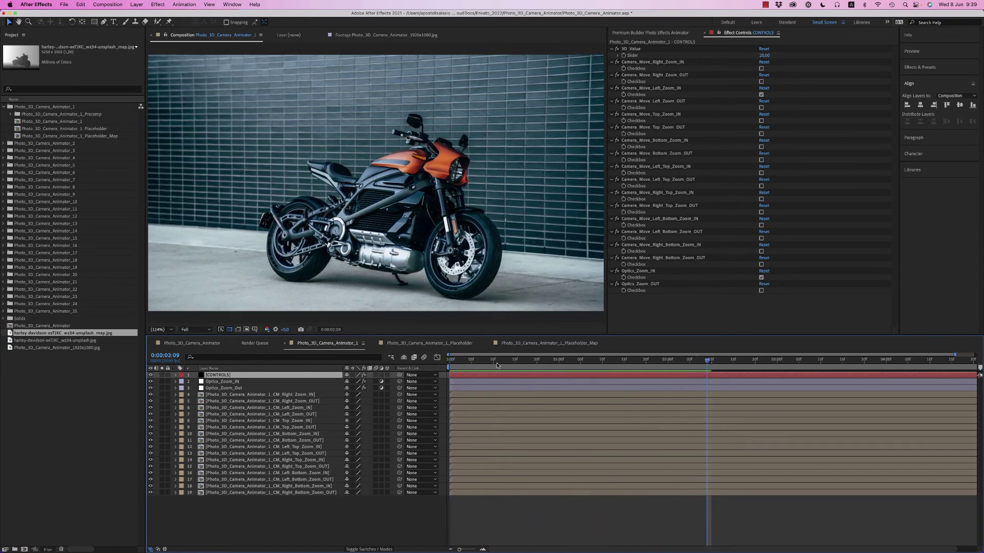
Raise the 3D Value to 30 and preview the left zoom-in move.
key("space")
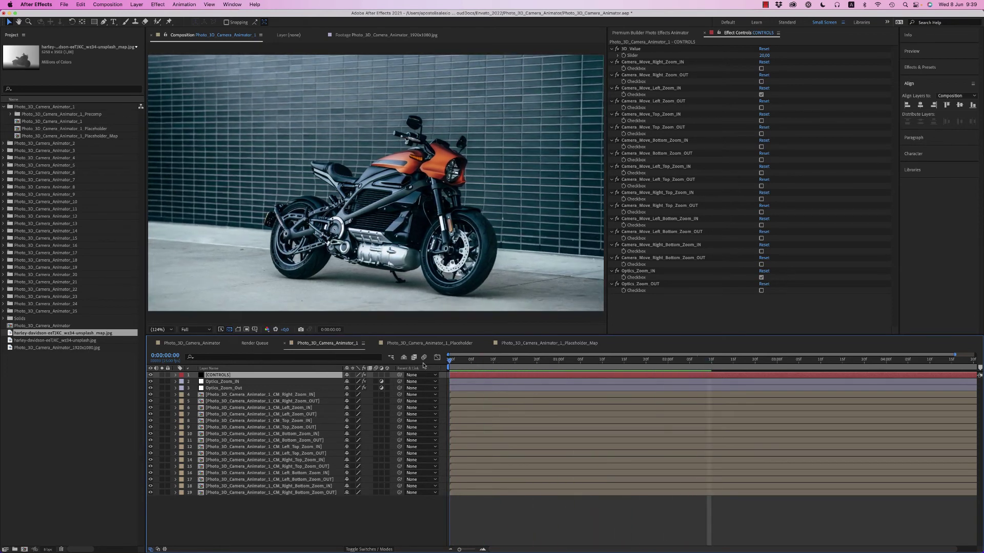
left_click(634, 49)
left_click(764, 55)
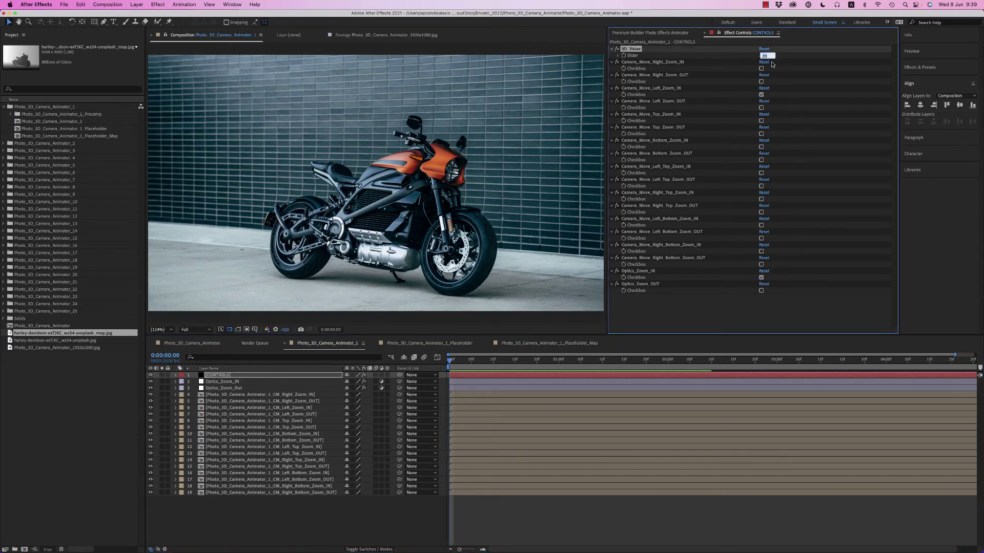
type("30")
key("Return")
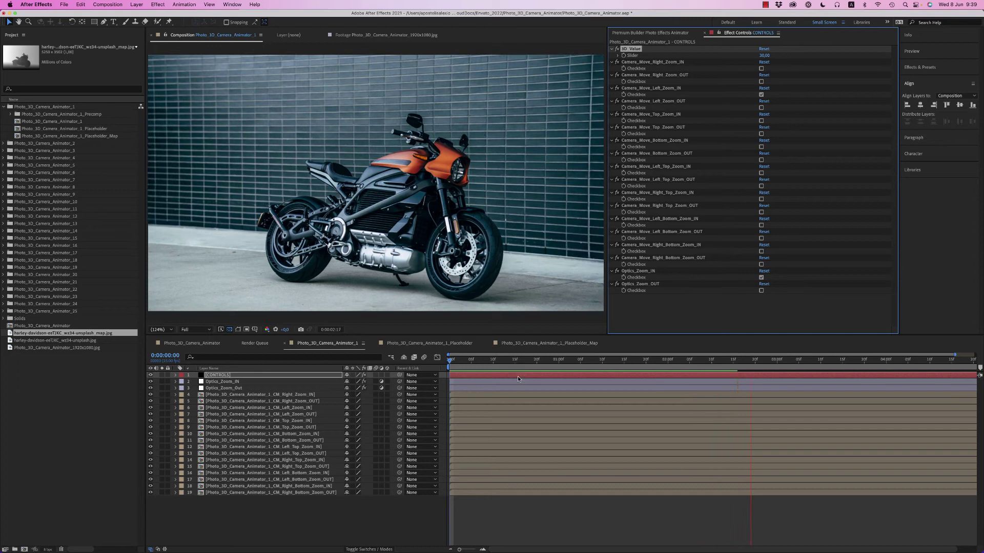
key("space")
key("space")
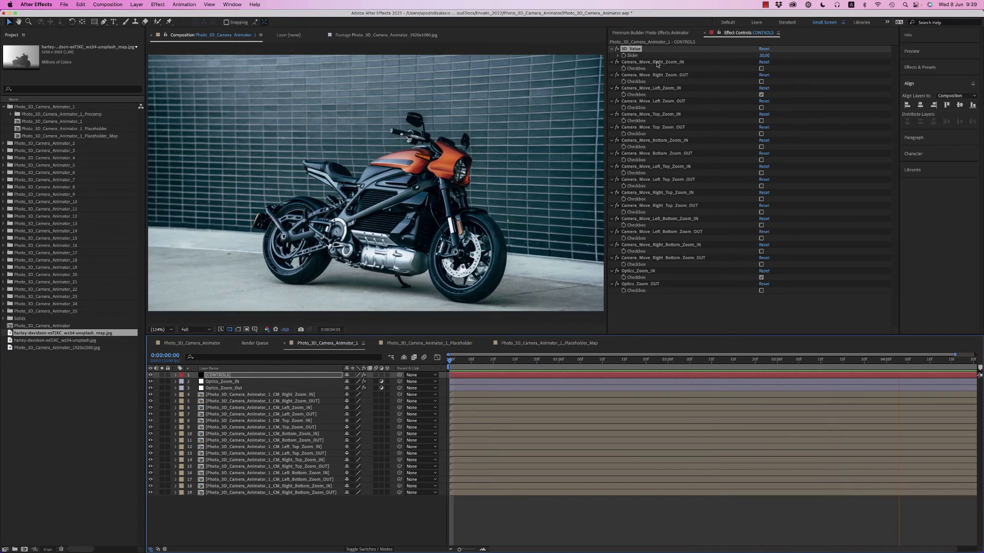
key("space")
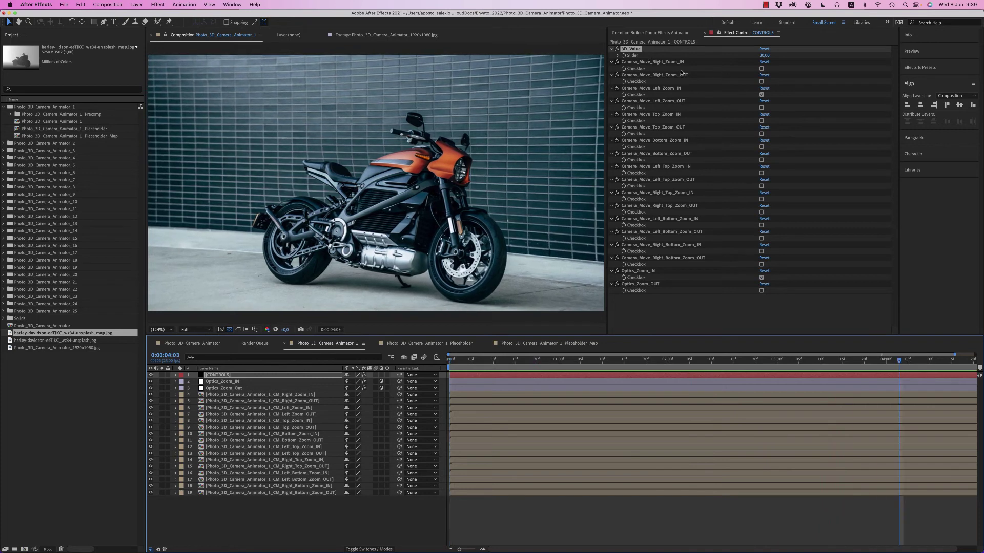
Swap Camera_Move_Left_Zoom_IN for Right_Zoom_IN and preview it.
left_click(656, 90)
left_click(761, 95)
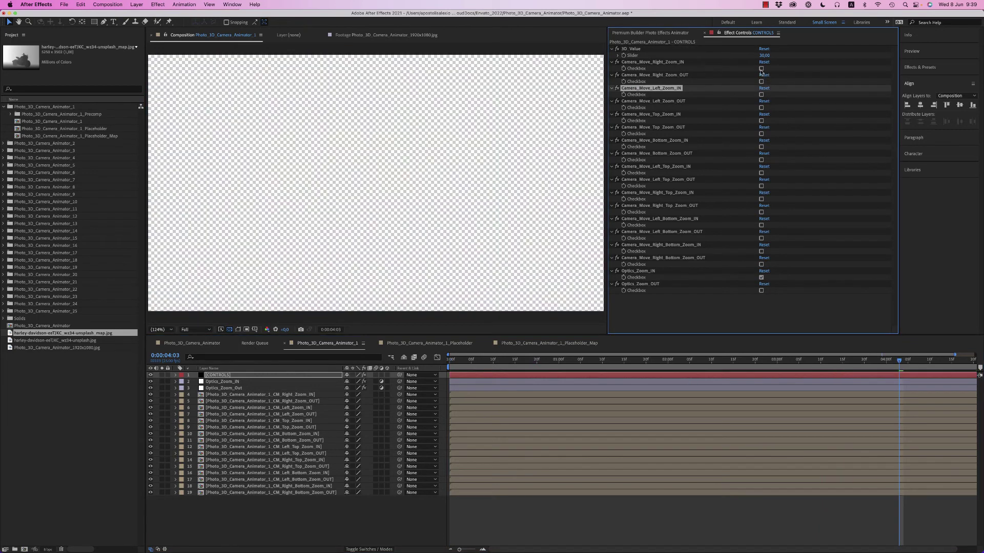
left_click(761, 69)
key("space")
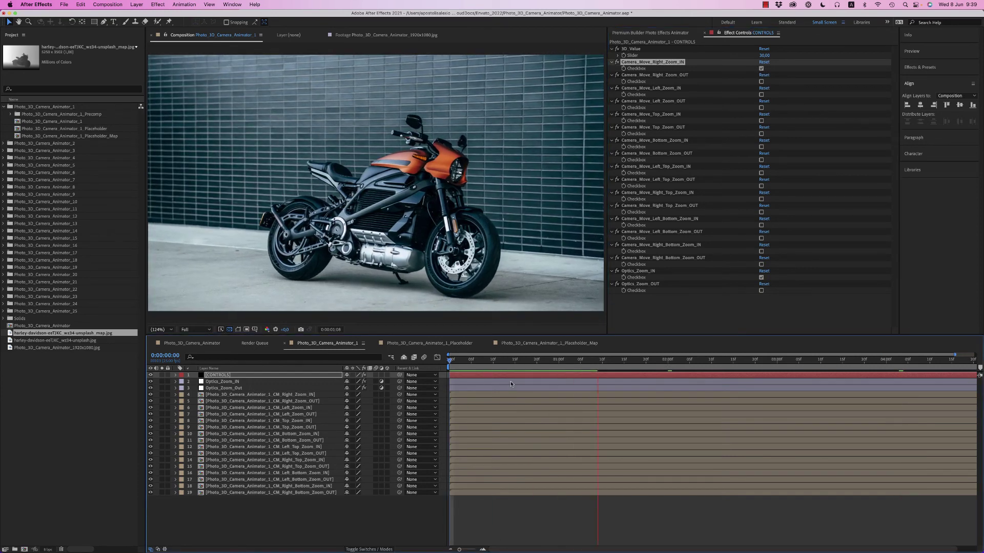
key("space")
Switch to Right_Zoom_OUT, preview with Optics_Zoom_OUT, then disable both optics zooms and rewind.
left_click(760, 69)
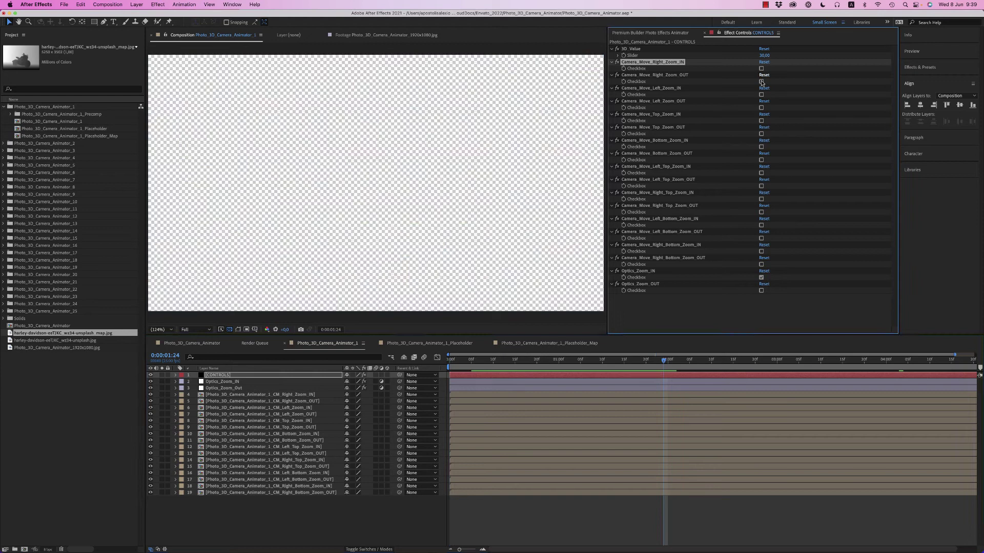
left_click(761, 81)
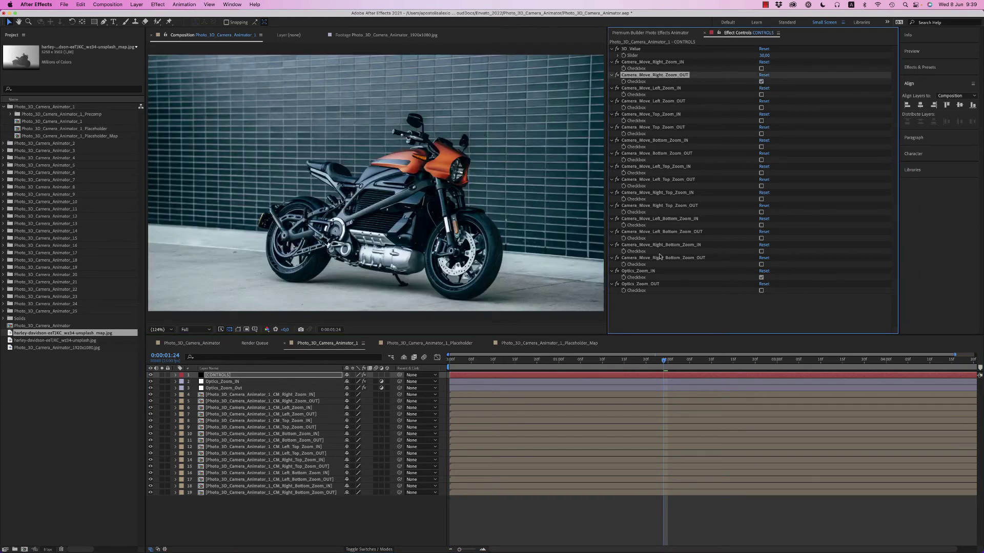
left_click(760, 277)
left_click(761, 290)
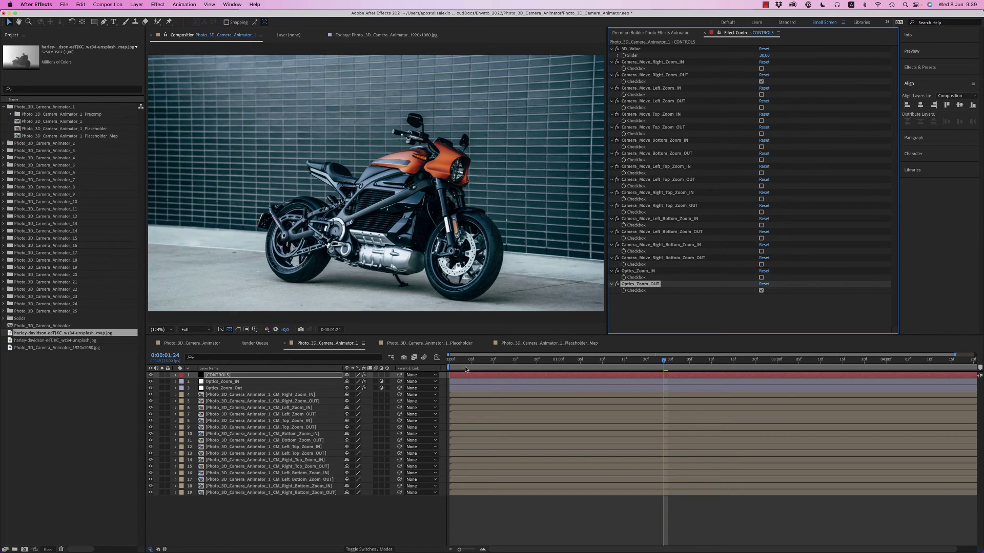
key("space")
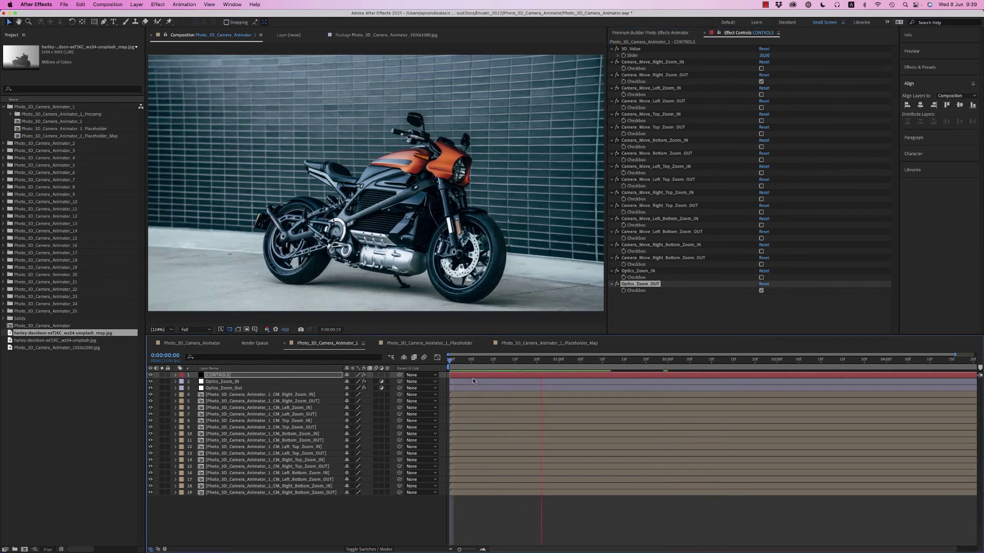
left_click(761, 290)
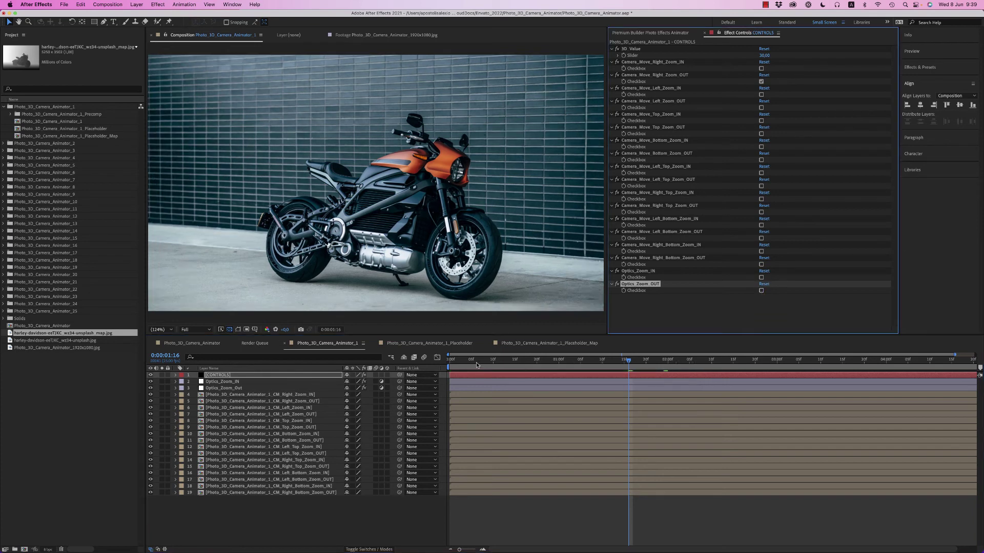
left_click_drag(476, 365, 434, 371)
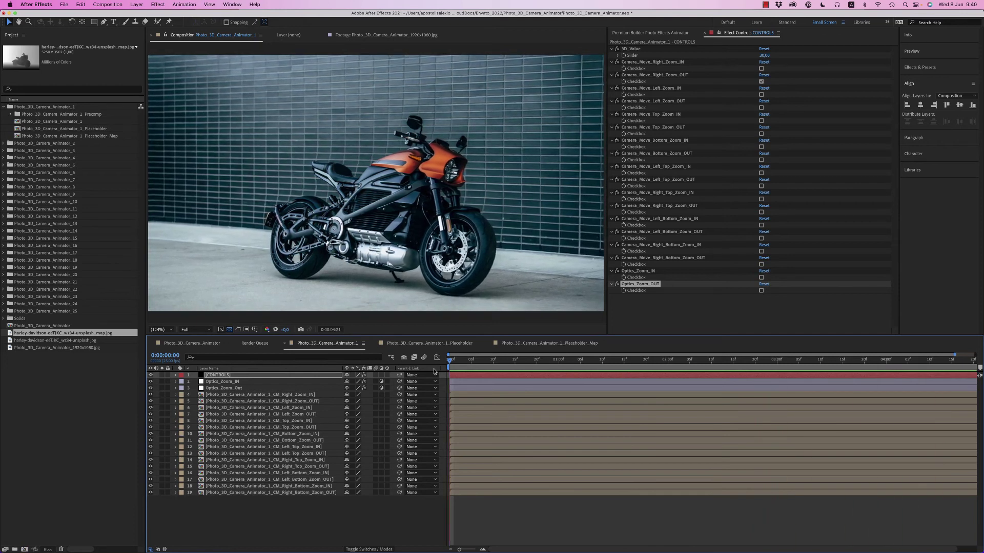
Swap Right Zoom Out for Top Zoom In, then Top Zoom Out, previewing each.
left_click(761, 82)
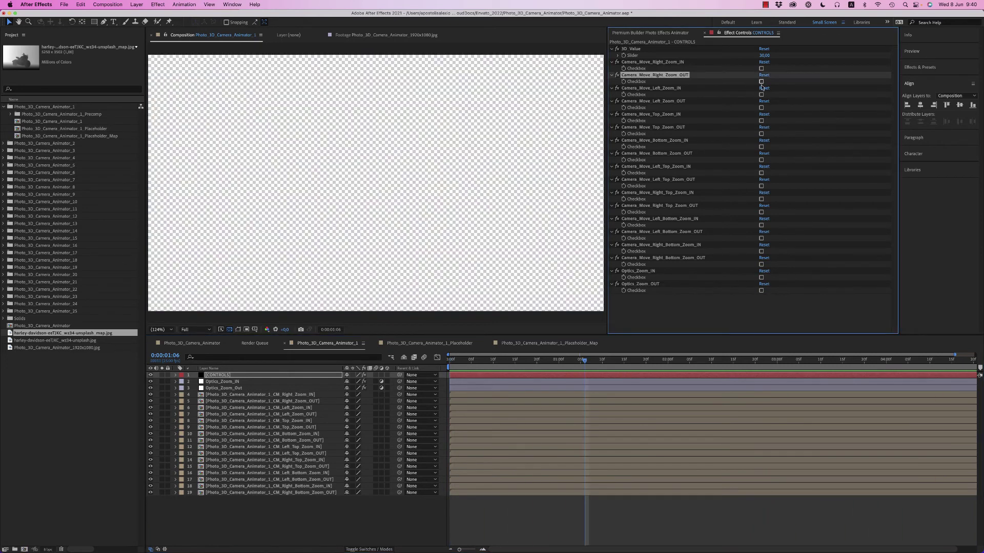
left_click(761, 121)
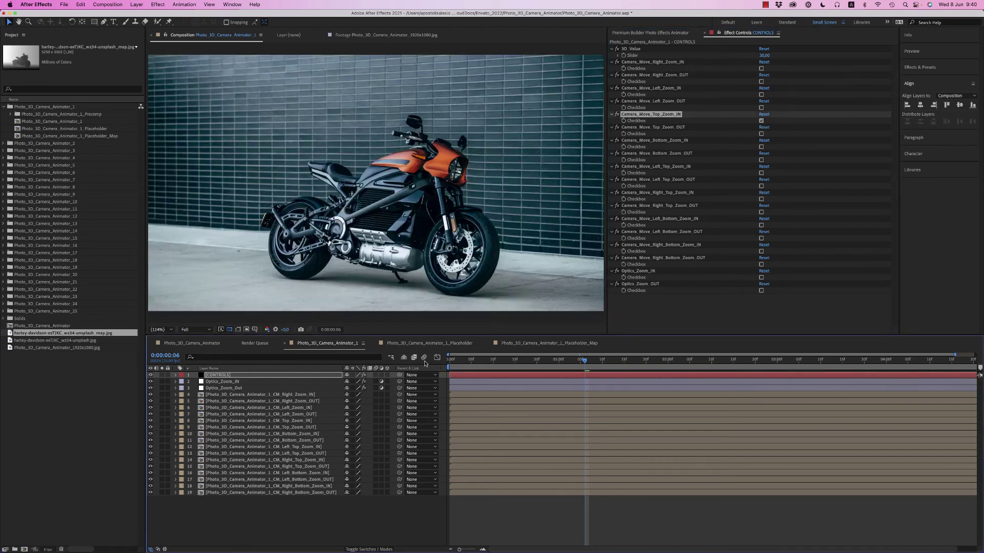
key("space")
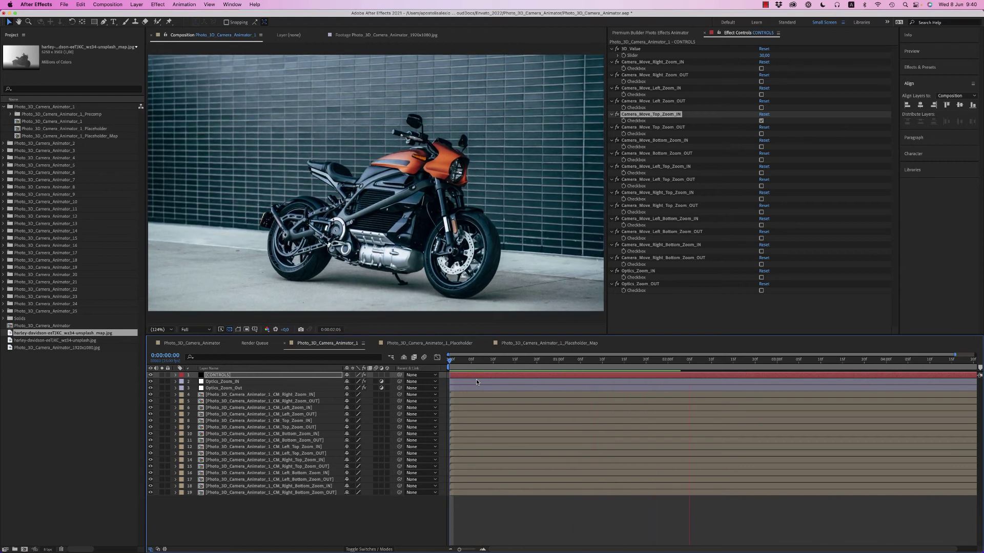
left_click(761, 123)
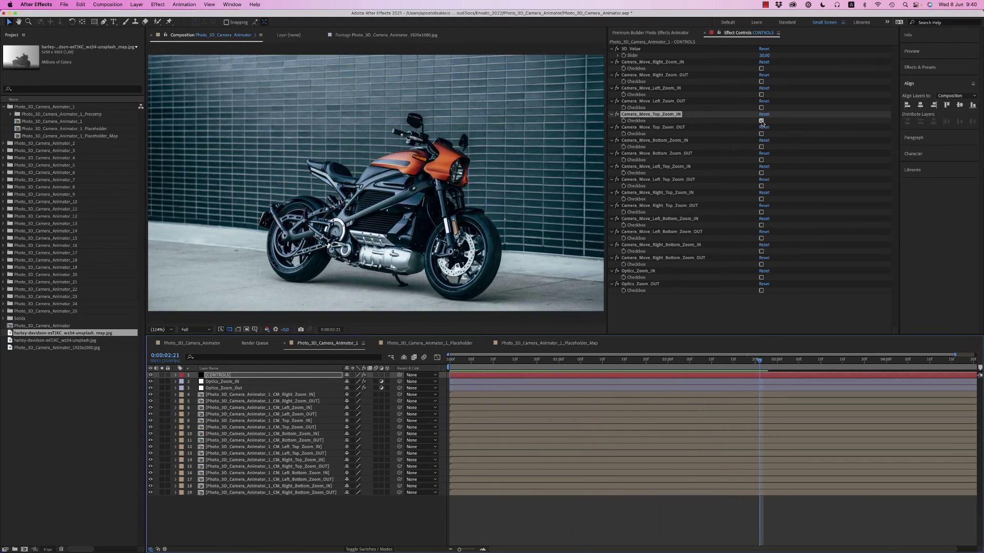
left_click(761, 121)
left_click(761, 134)
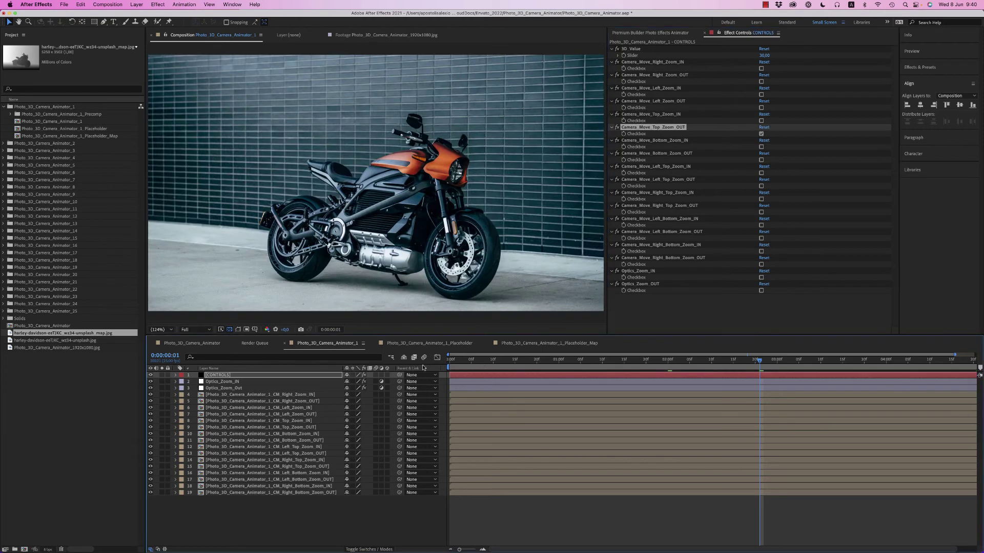
key("Home")
key("space")
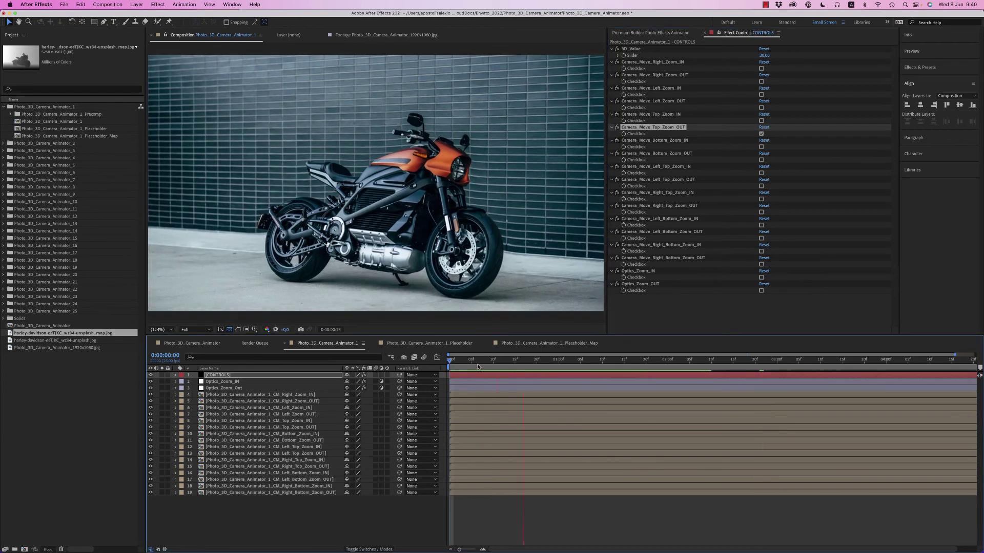
Switch to the Bottom Zoom In camera move and preview it from the start.
left_click(762, 134)
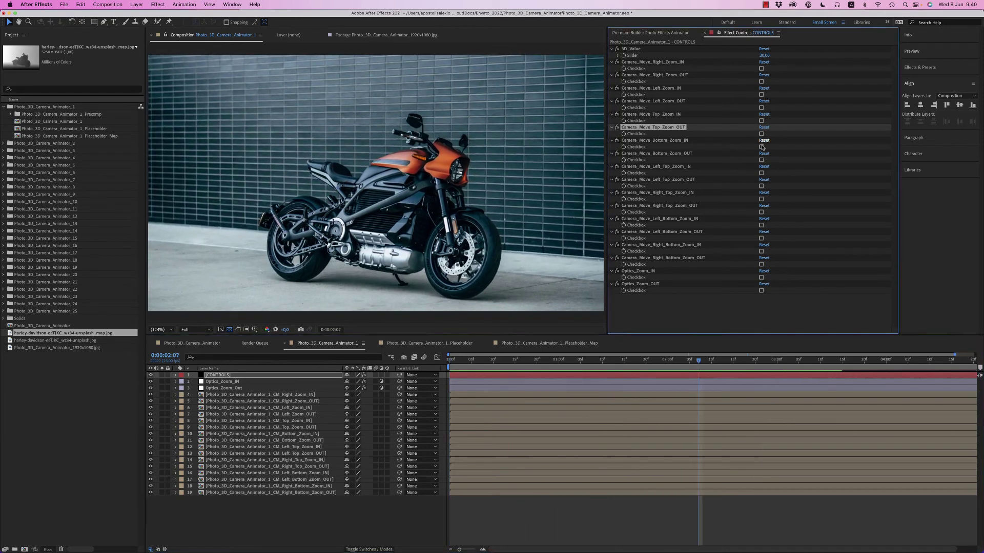
left_click(762, 146)
key("Home")
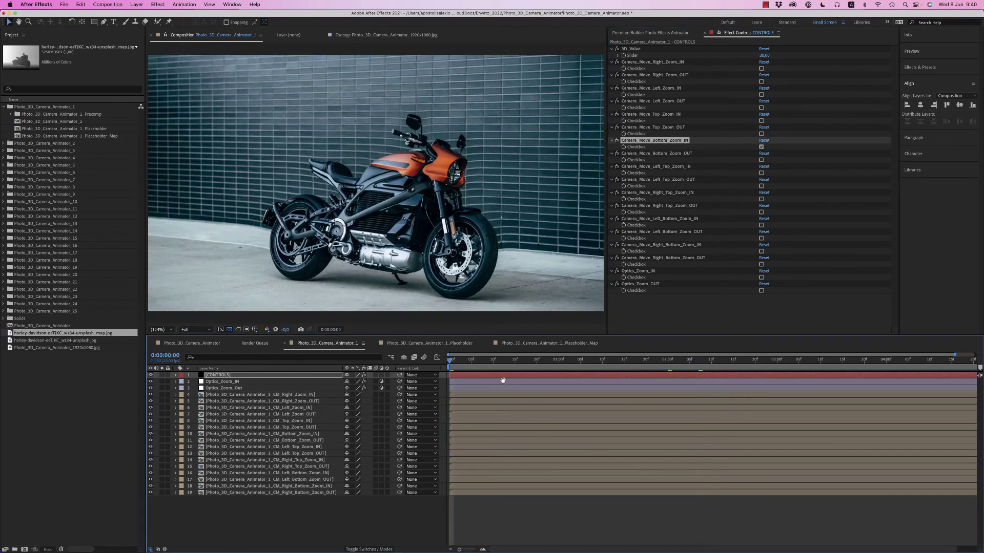
key("space")
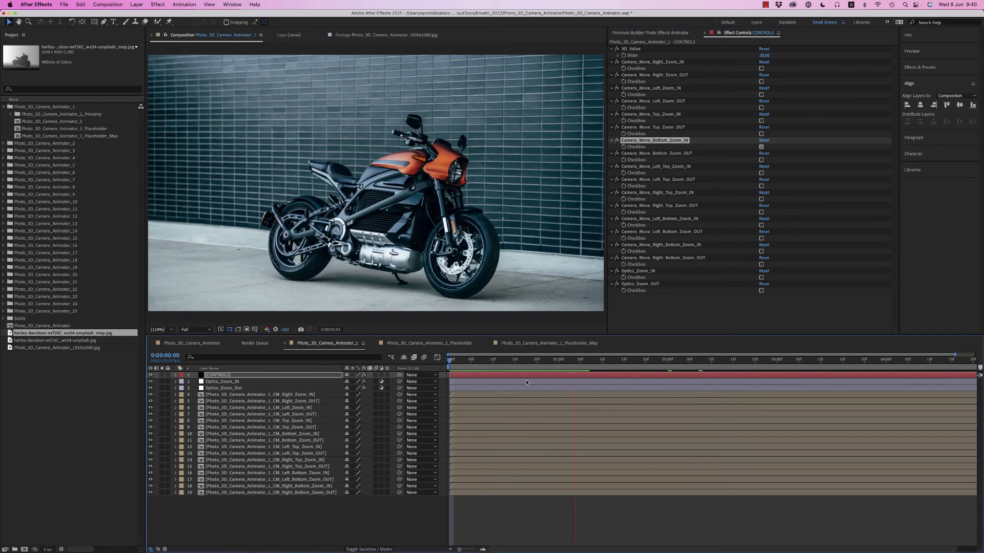
Try Bottom Zoom Out, preview Left Top Zoom In, then reactivate Right_Zoom_IN.
left_click(761, 147)
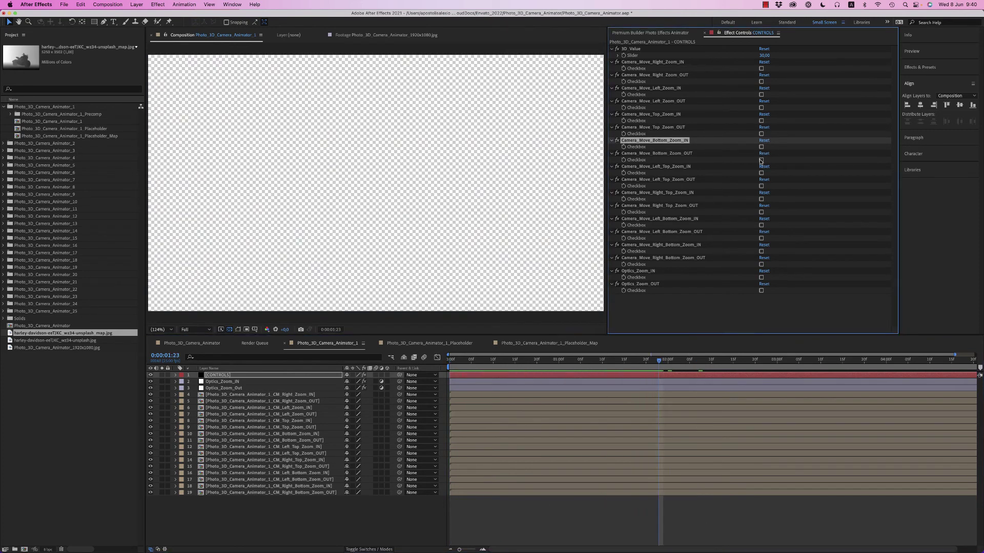
left_click(761, 160)
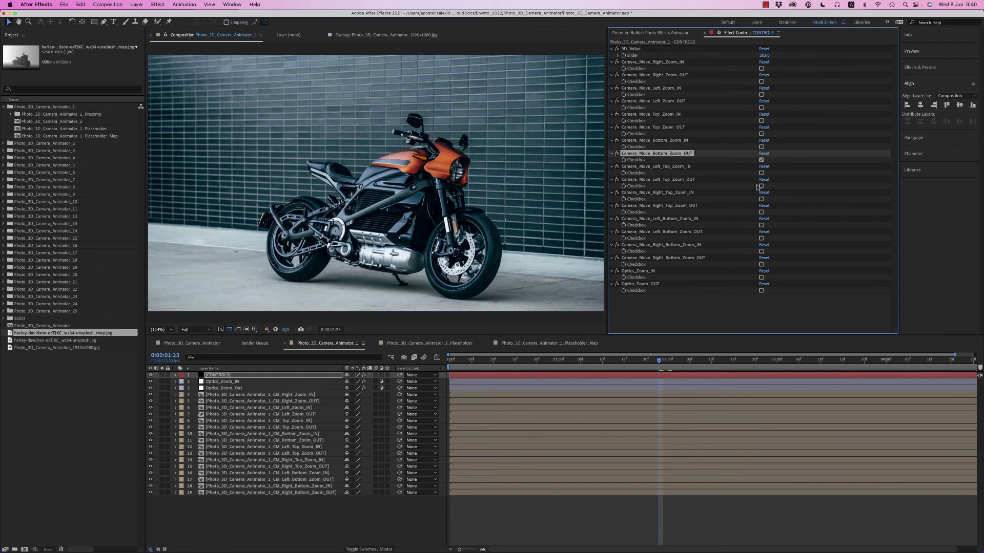
left_click(762, 173)
left_click(762, 160)
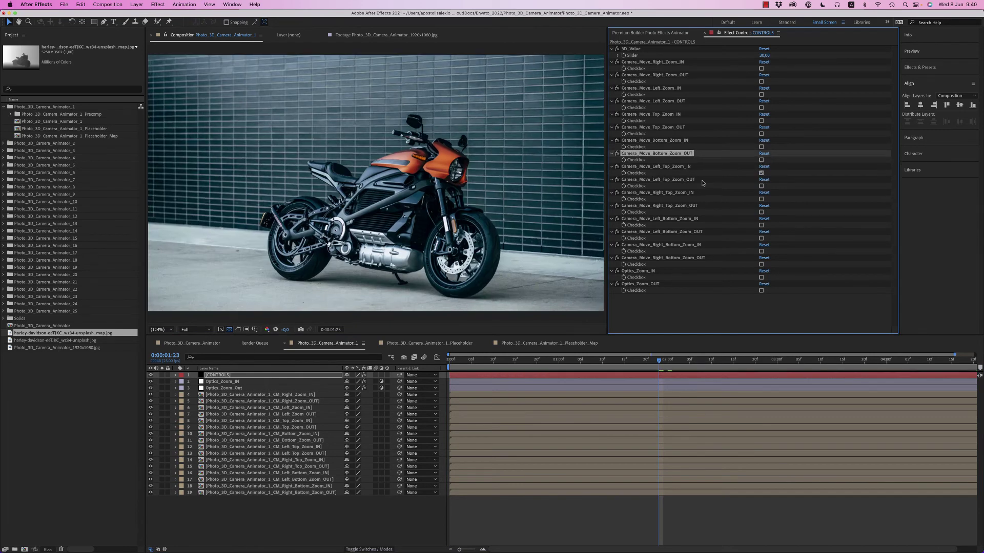
left_click(471, 373)
key("Home")
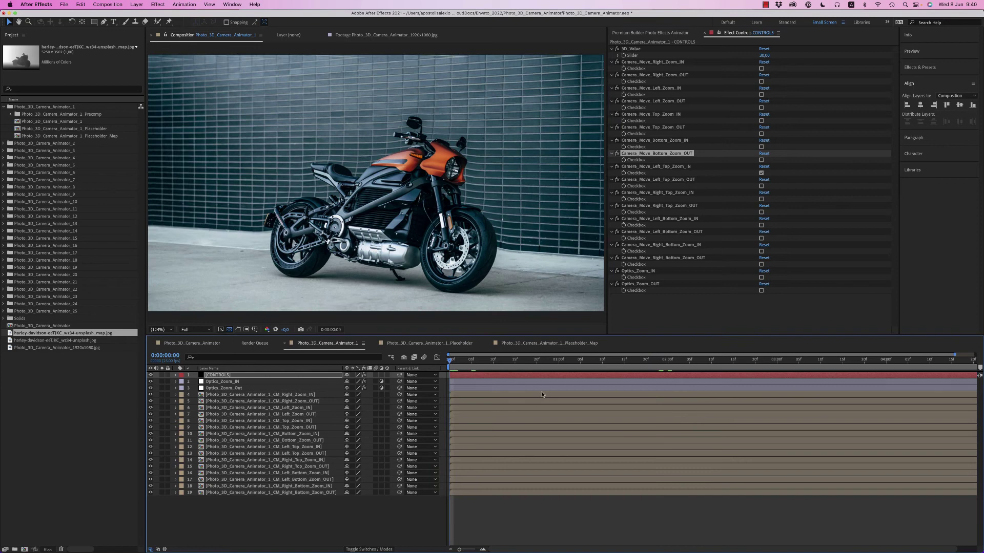
key("space")
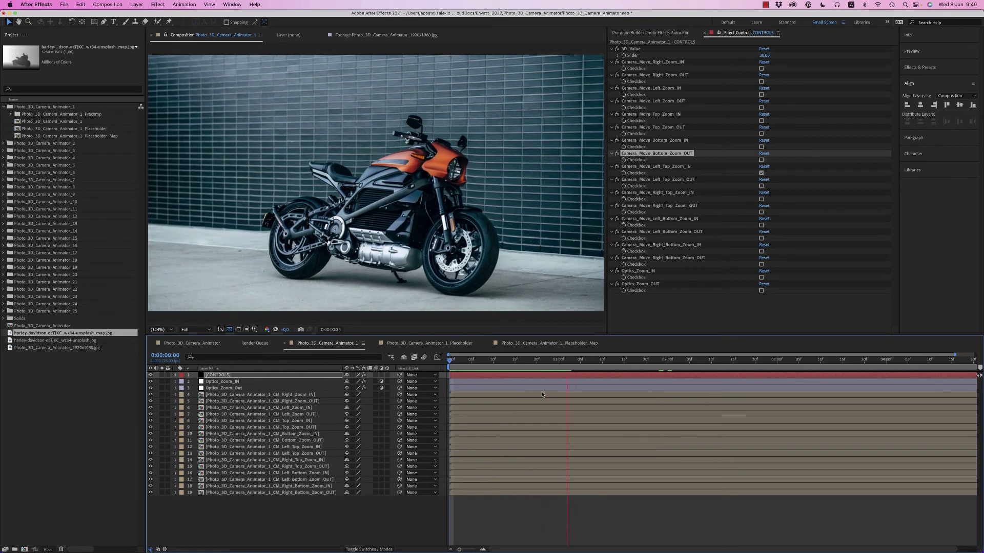
key("space")
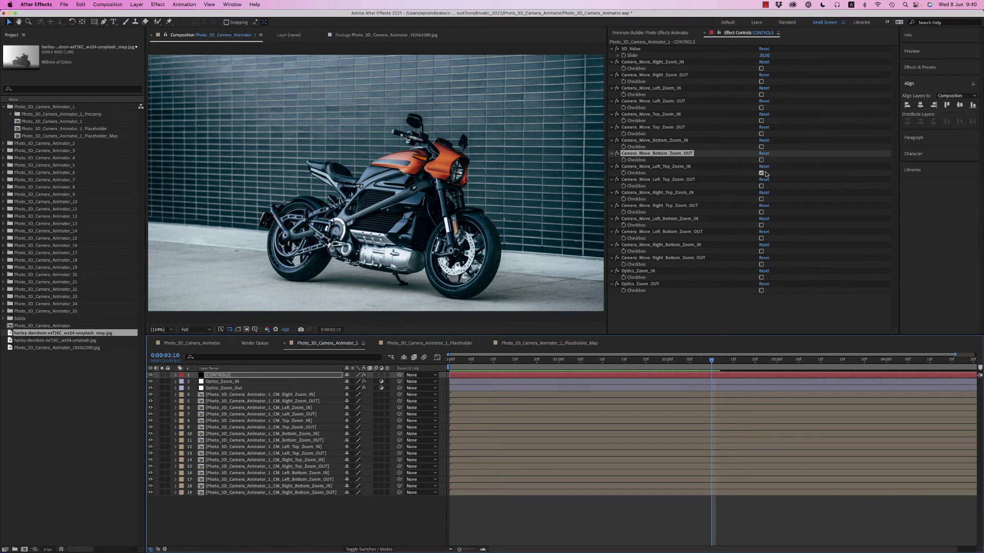
left_click(761, 172)
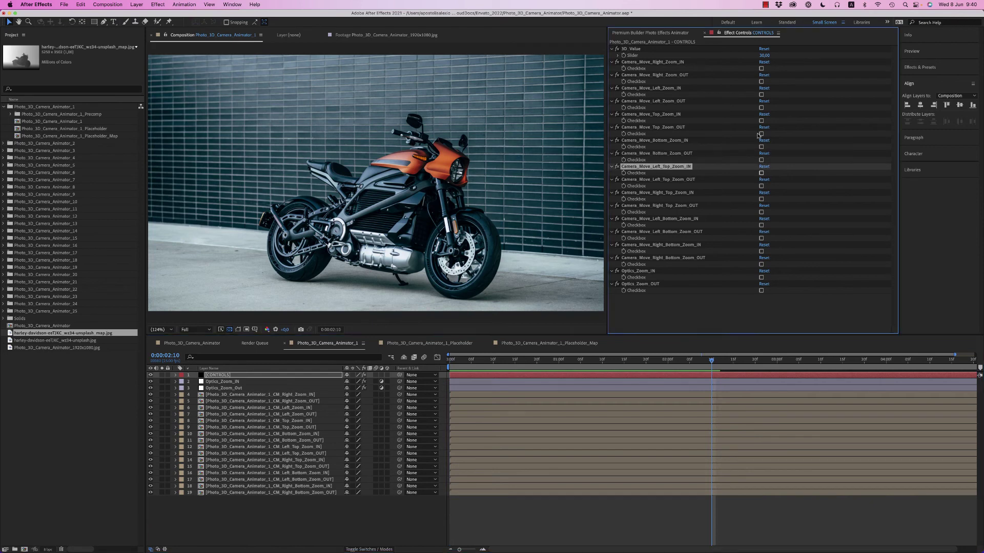
left_click(762, 68)
Set the 3D_Value slider to 10 and preview the animation from the start.
key("Home")
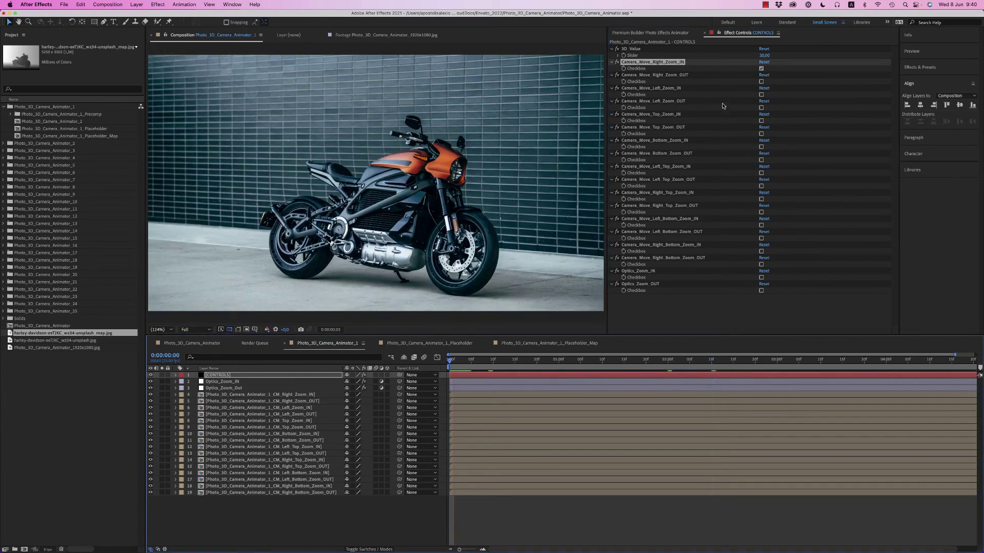
key("space")
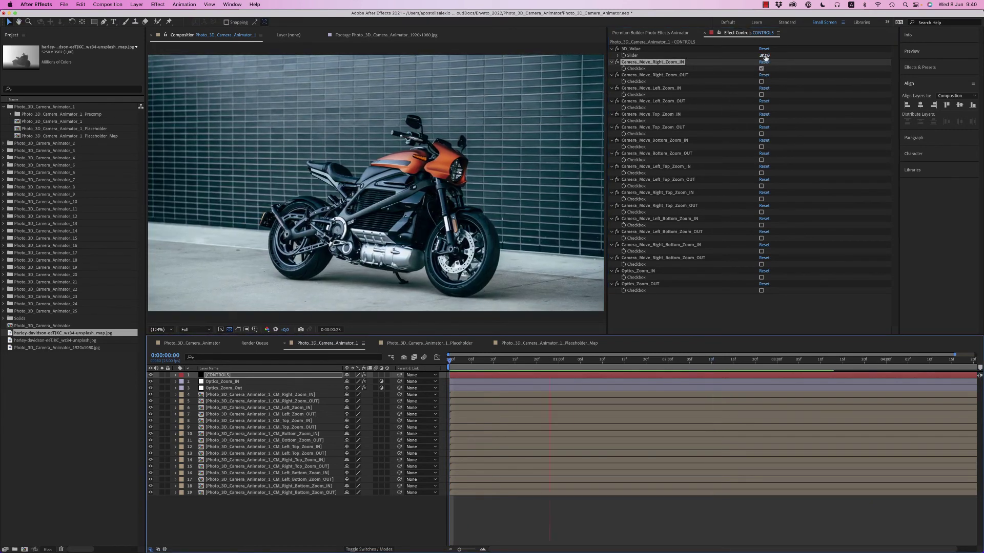
left_click(764, 56)
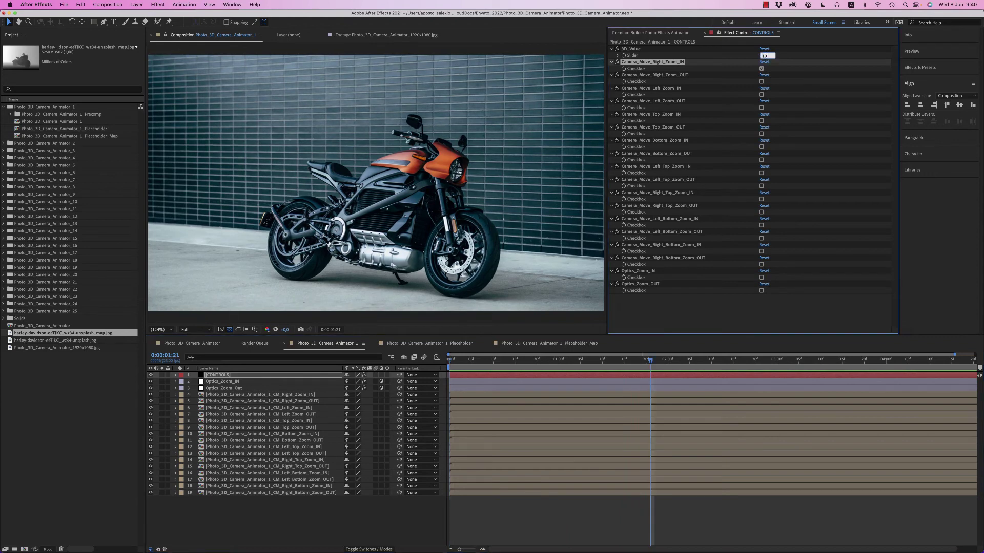
type("10")
key("Return")
left_click_drag(456, 357, 411, 362)
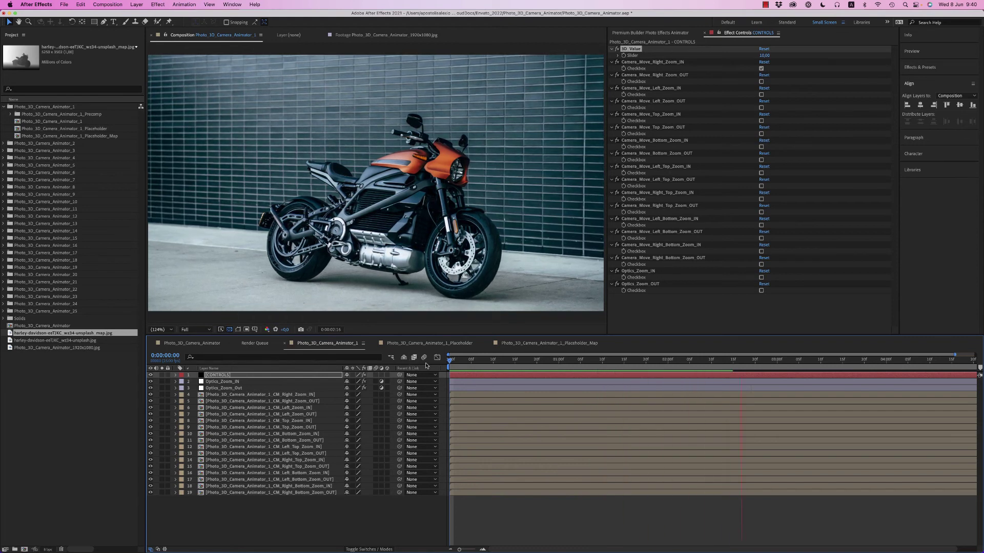
key("space")
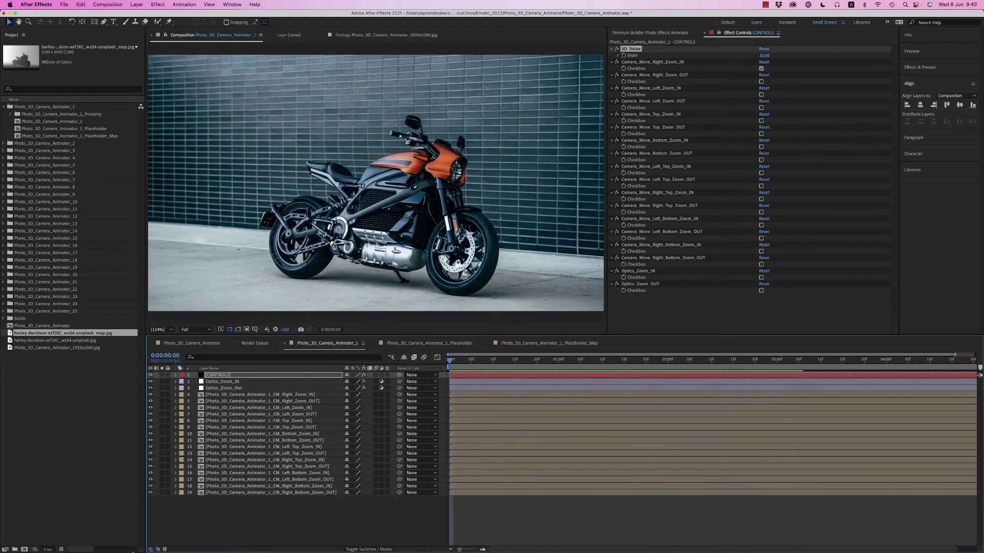
Import the cute-young photo and its depth map from the Finder 'del' folder into the Project panel.
mouse_move(131, 551)
left_click(27, 538)
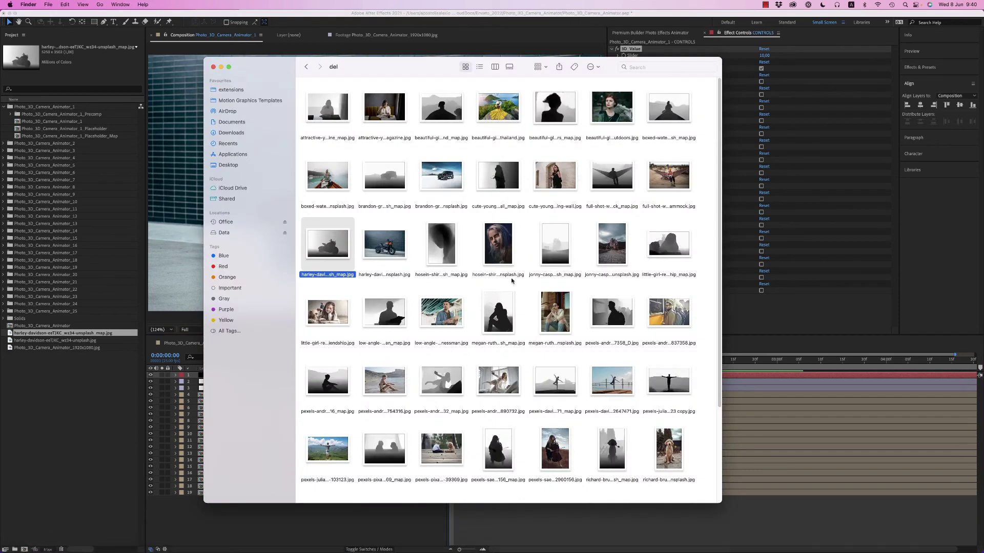
left_click(491, 246)
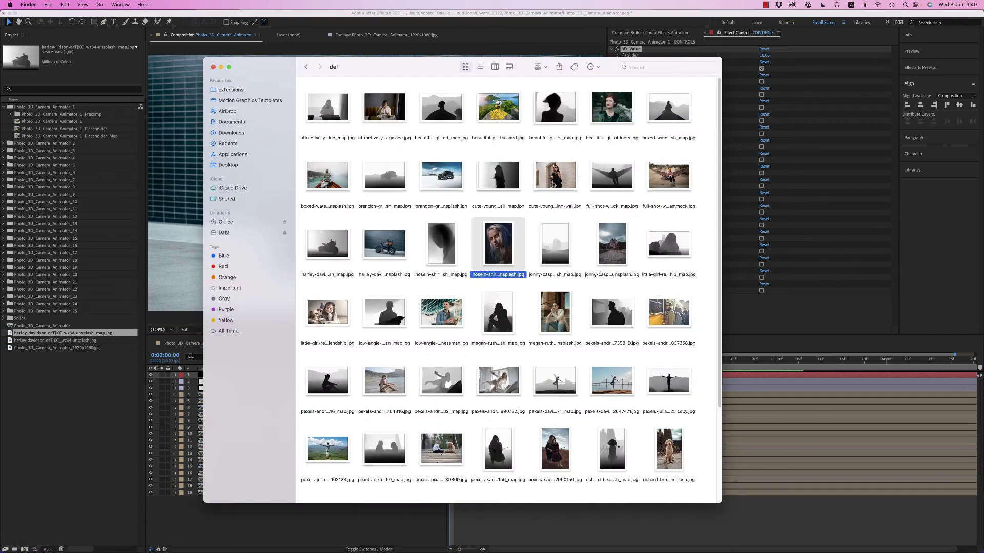
left_click(555, 177)
left_click(500, 182, "super")
left_click_drag(507, 186, 73, 430)
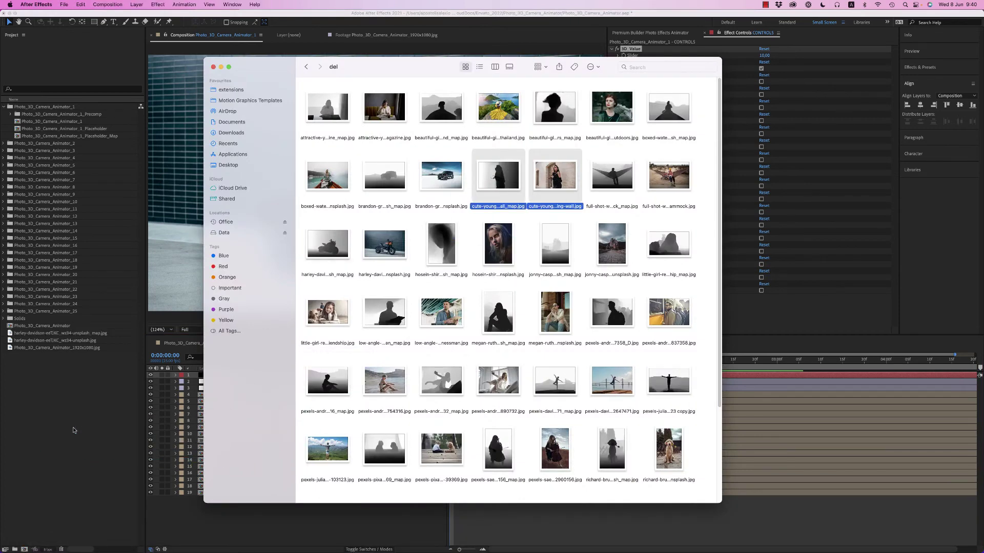
Add the woman photo as a layer in the Photo_3D_Camera_Animator_1_Placeholder comp.
left_click(451, 343)
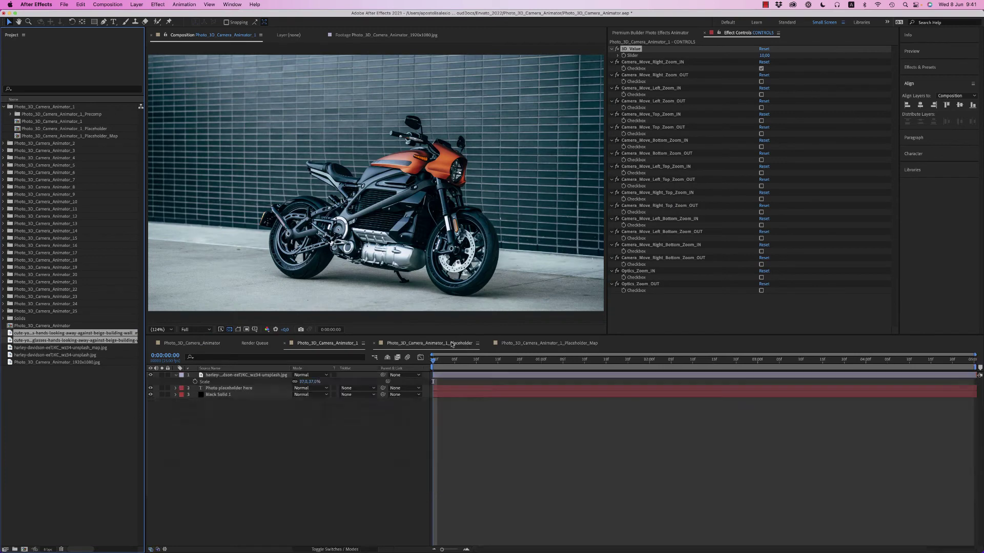
left_click(38, 333)
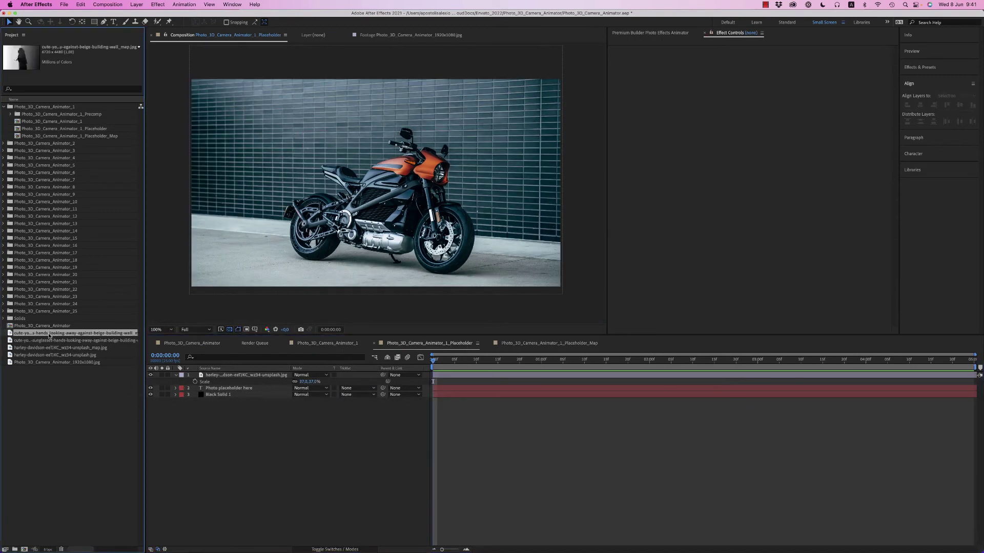
left_click(51, 340)
left_click_drag(77, 340, 297, 382)
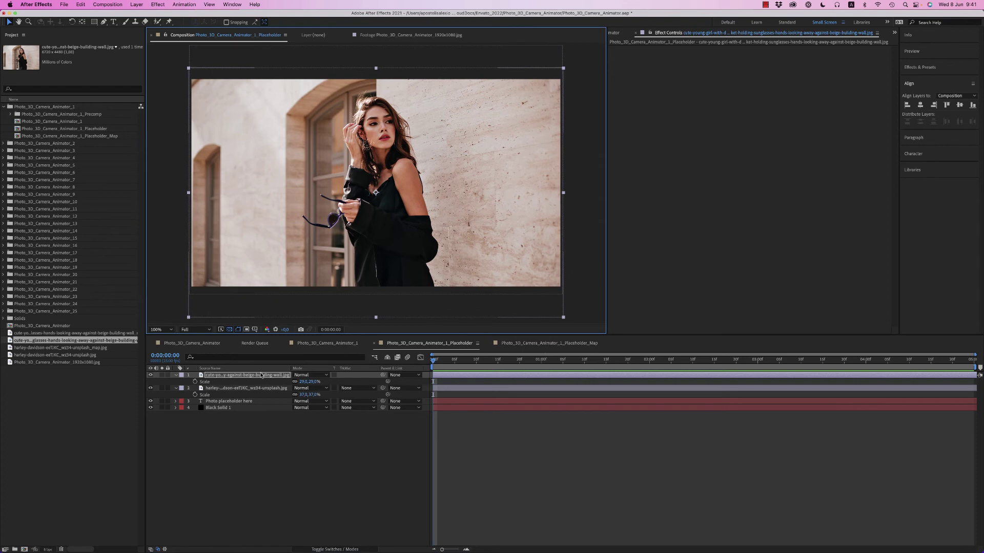
left_click(361, 385)
Paste the layer into Placeholder_Map and replace its source with her _map.jpg depth map.
left_click(548, 342)
key("super+v")
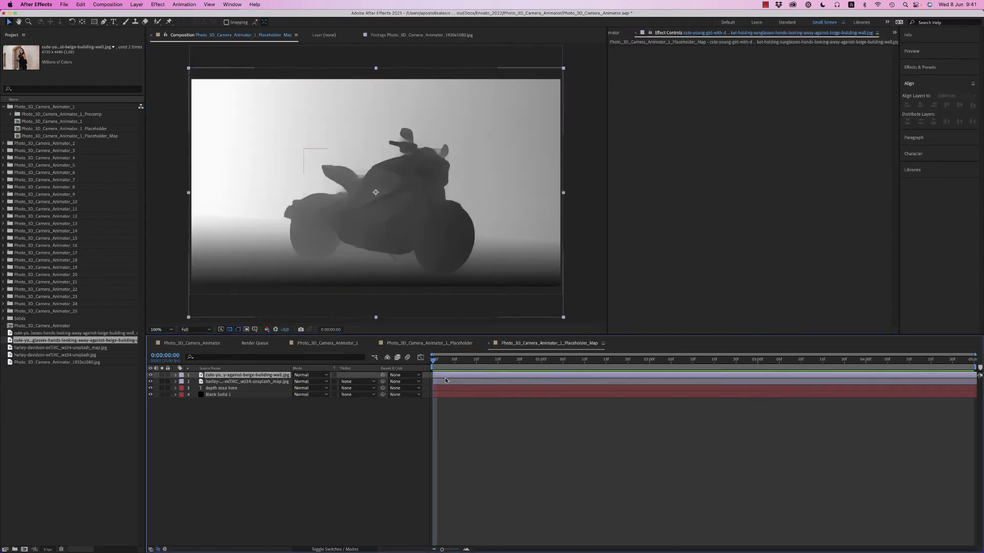
left_click_drag(51, 333, 246, 375)
In Photo_3D_Camera_Animator_1, replace Camera_Move_Right_Zoom_IN with Camera_Move_Left_Zoom_IN and preview it from the start.
left_click(318, 343)
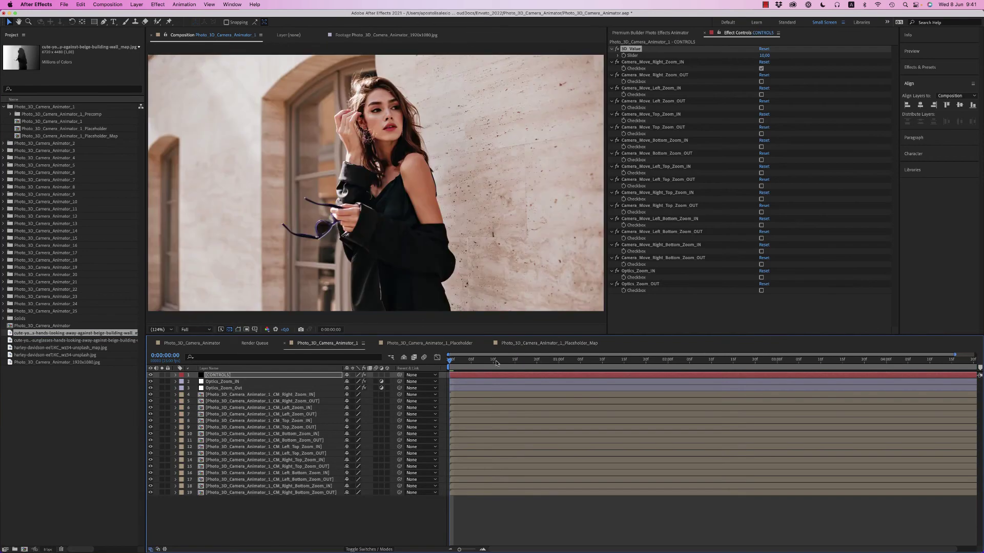
key("space")
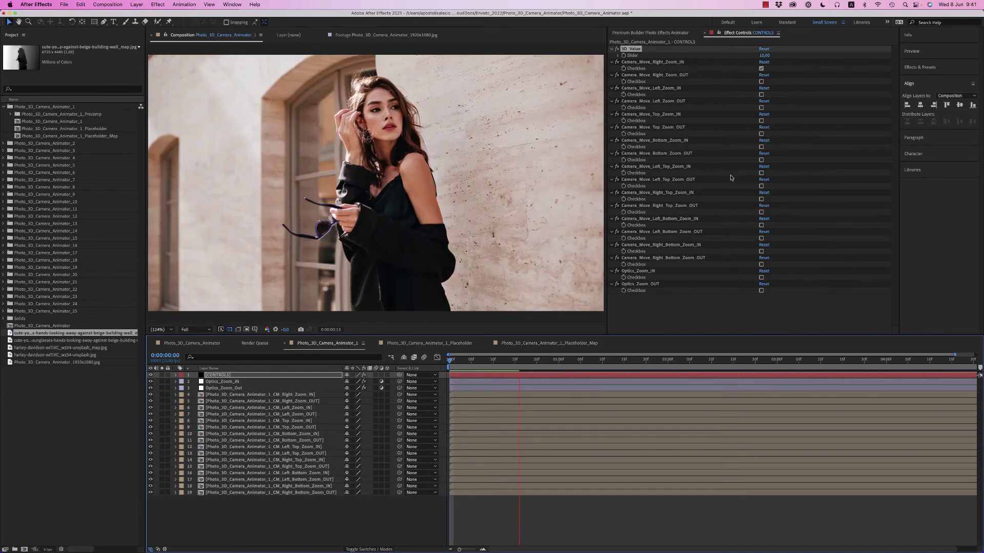
left_click(761, 68)
left_click(761, 94)
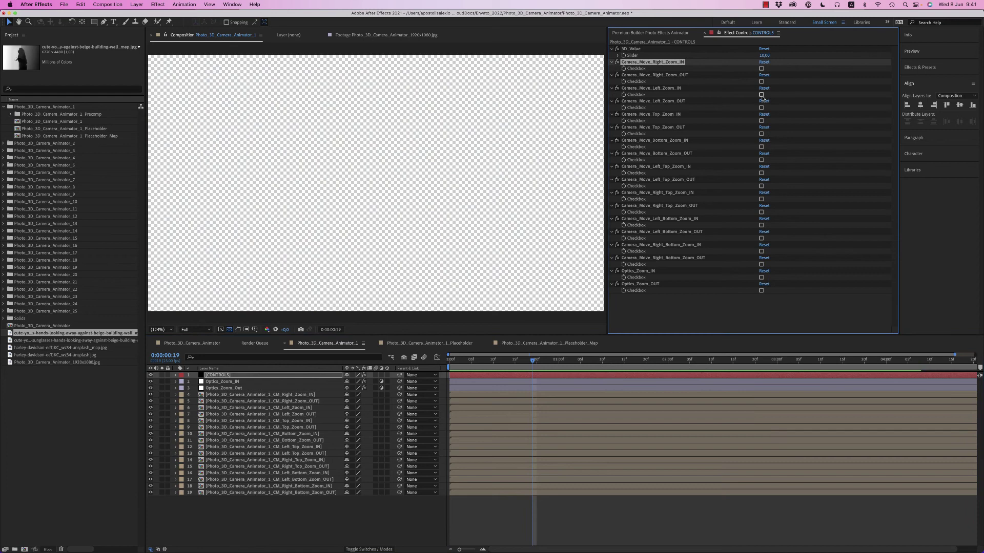
key("Home")
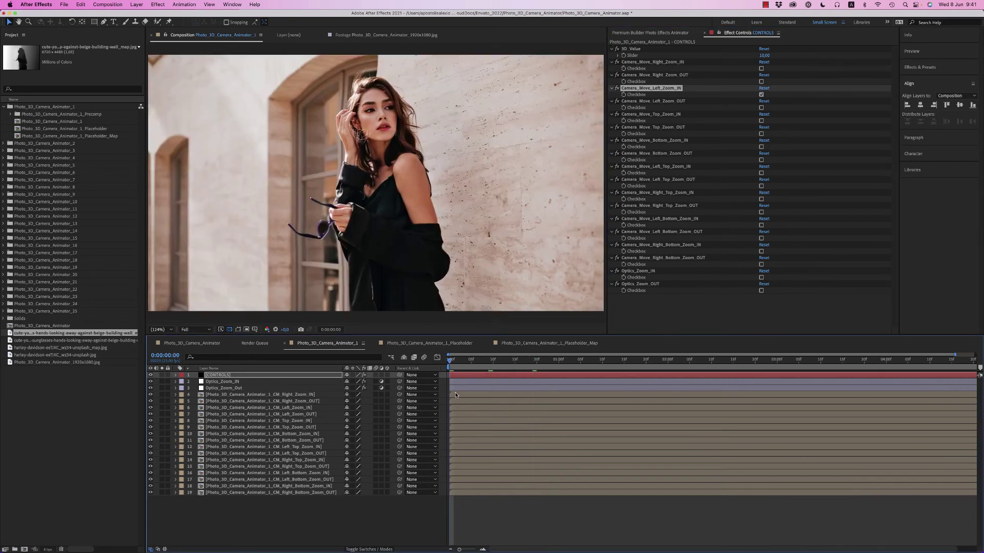
key("space")
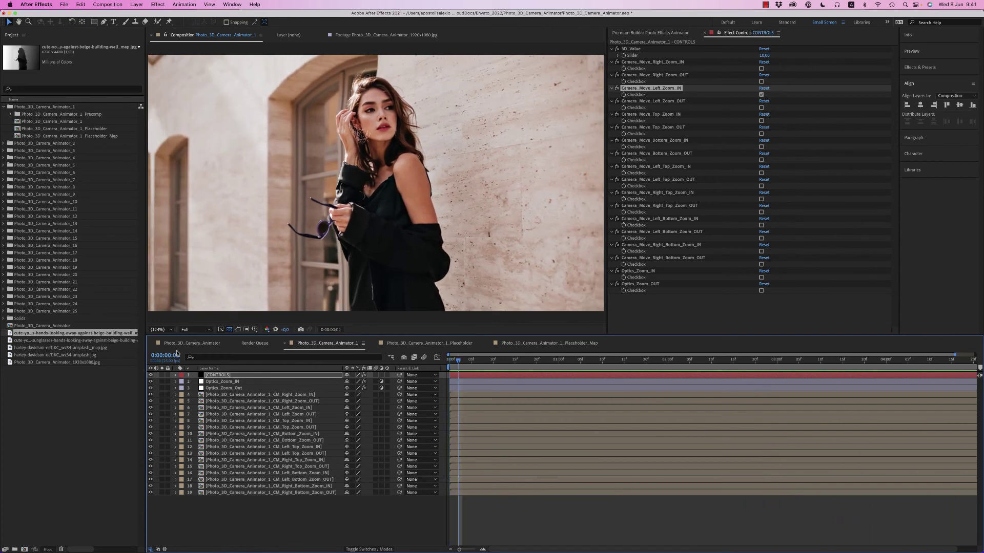
In the main Photo_3D_Camera_Animator comp, open the layer's Time Stretch dialog and dismiss it.
left_click(198, 344)
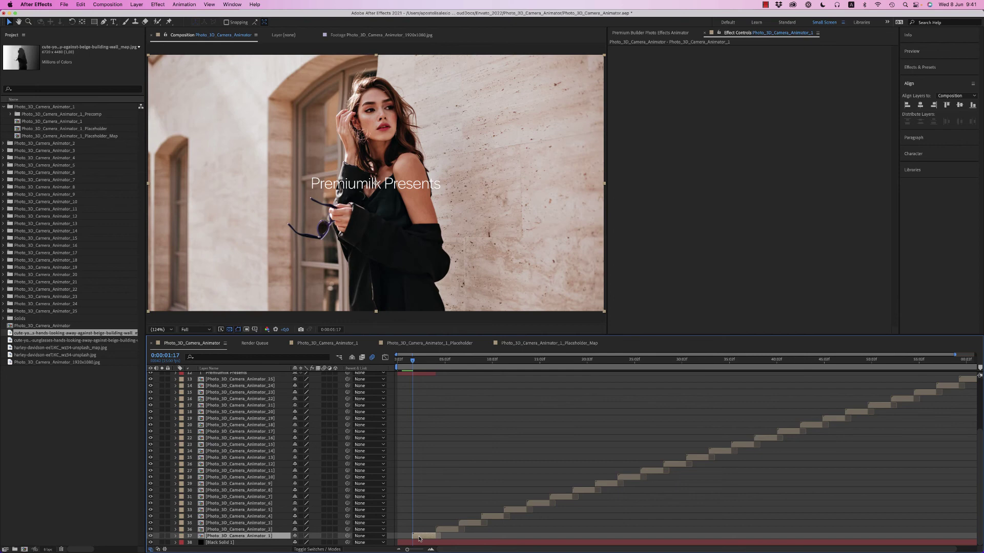
left_click(137, 5)
mouse_move(154, 108)
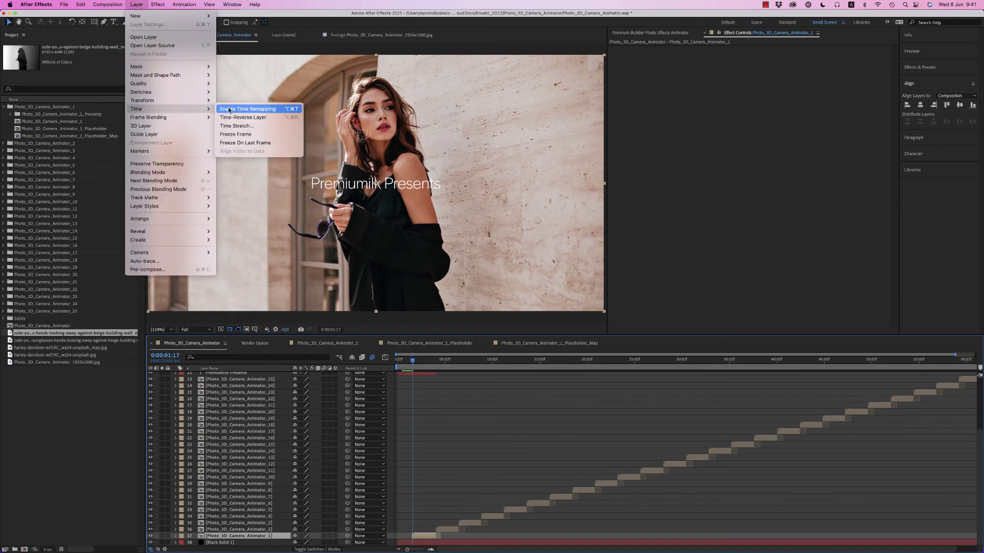
left_click(243, 128)
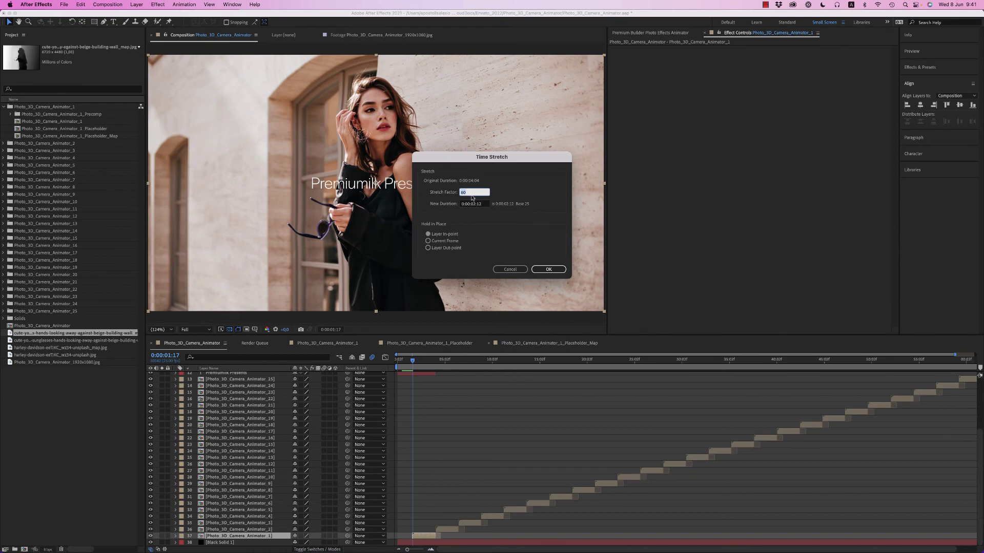
left_click(510, 269)
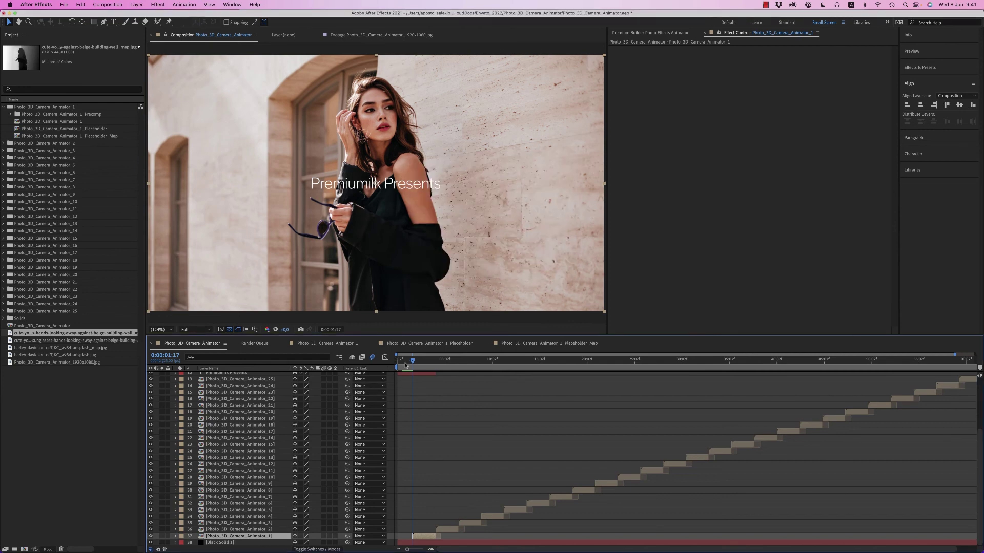
Preview the intro from around 0:00:01:11, leaving the time at 0:00:01:19.
left_click_drag(405, 365, 410, 365)
key("space")
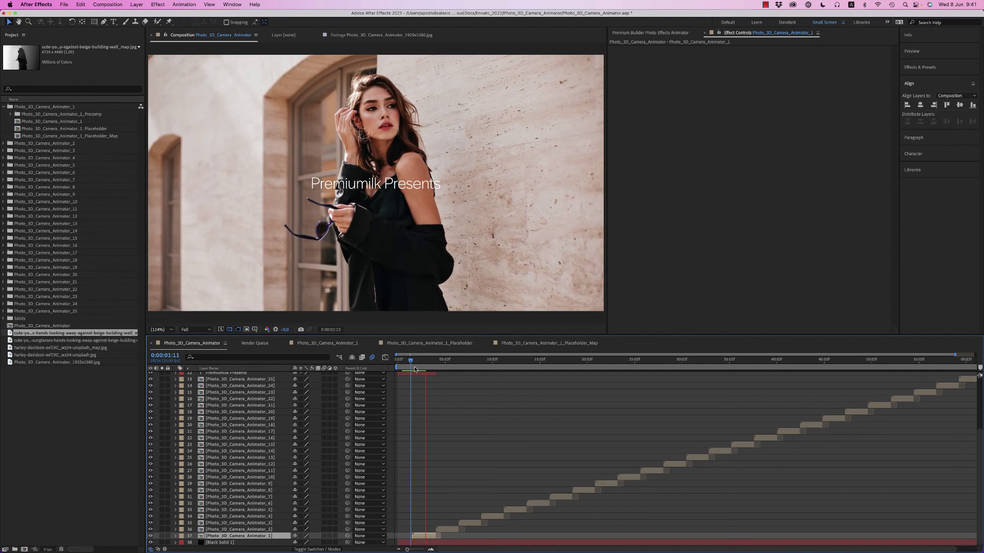
key("space")
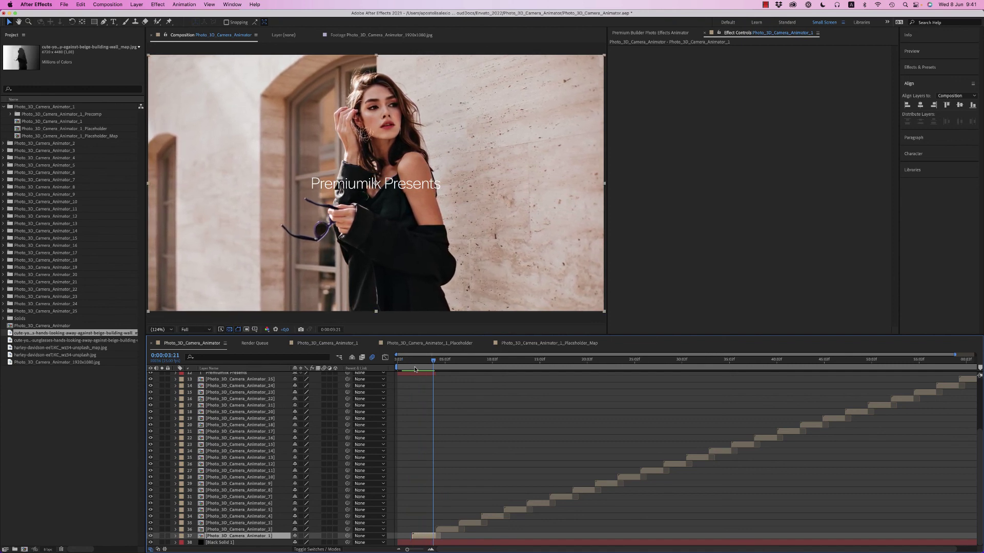
left_click(415, 366)
key("space")
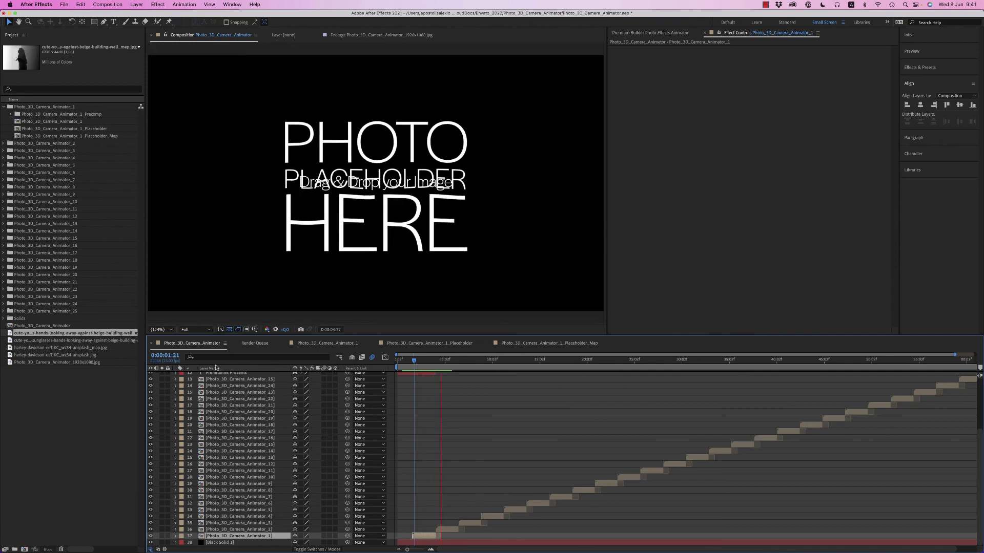
key("space")
left_click(413, 363)
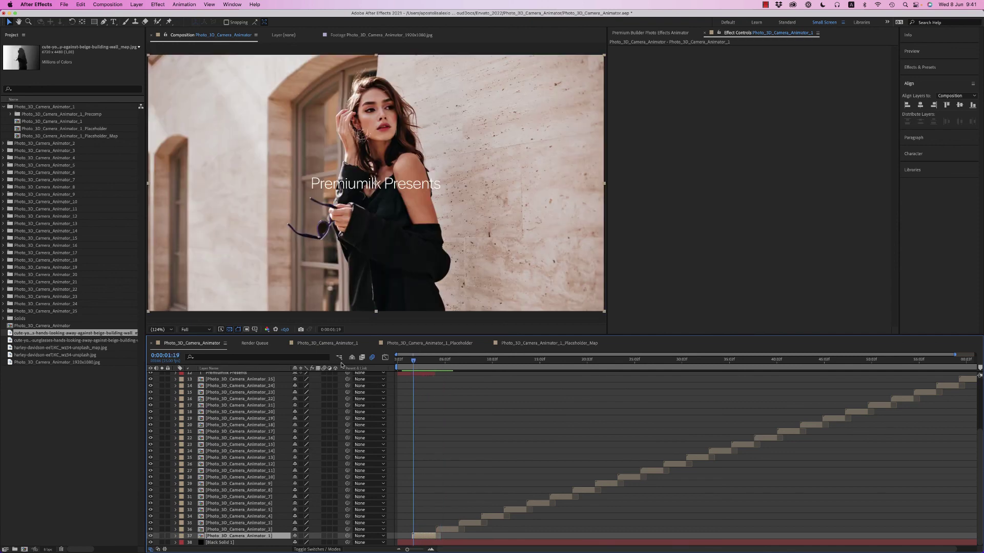
Back in Photo_3D_Camera_Animator_1, view Photo_3D_Camera_Animator_1920x1080.jpg from the Project list in the Footage viewer.
left_click(329, 344)
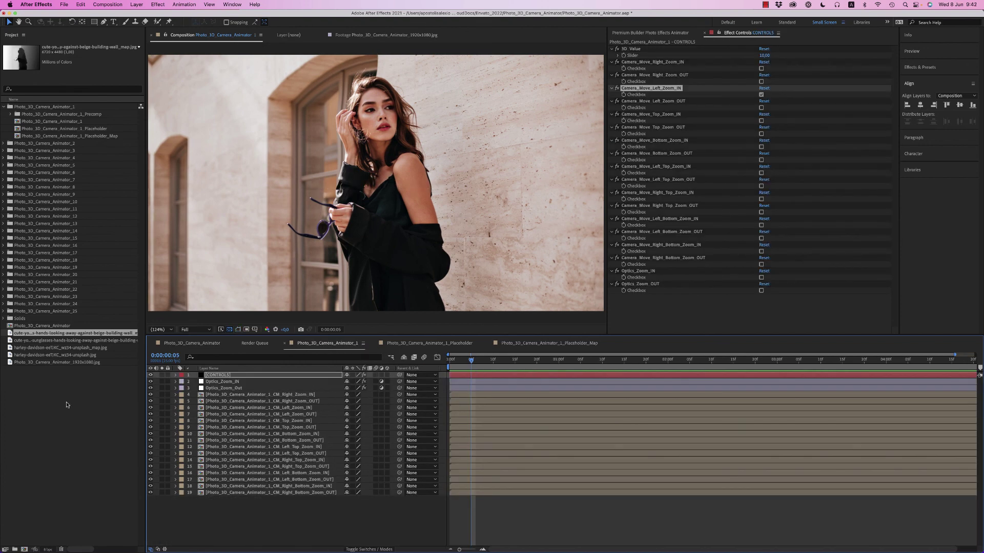
left_click(35, 340)
left_click(35, 347)
left_click(36, 354)
left_click(35, 362)
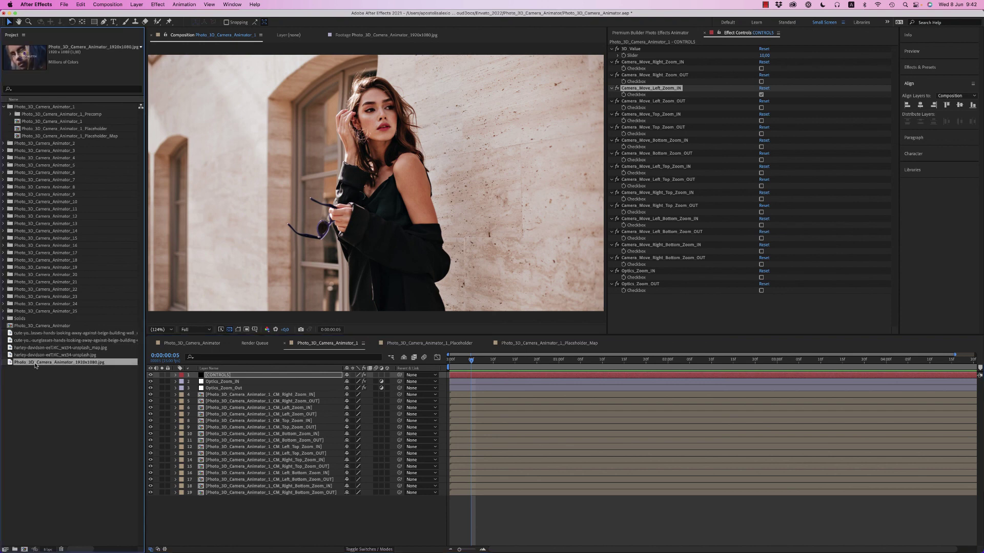
double_click(33, 363)
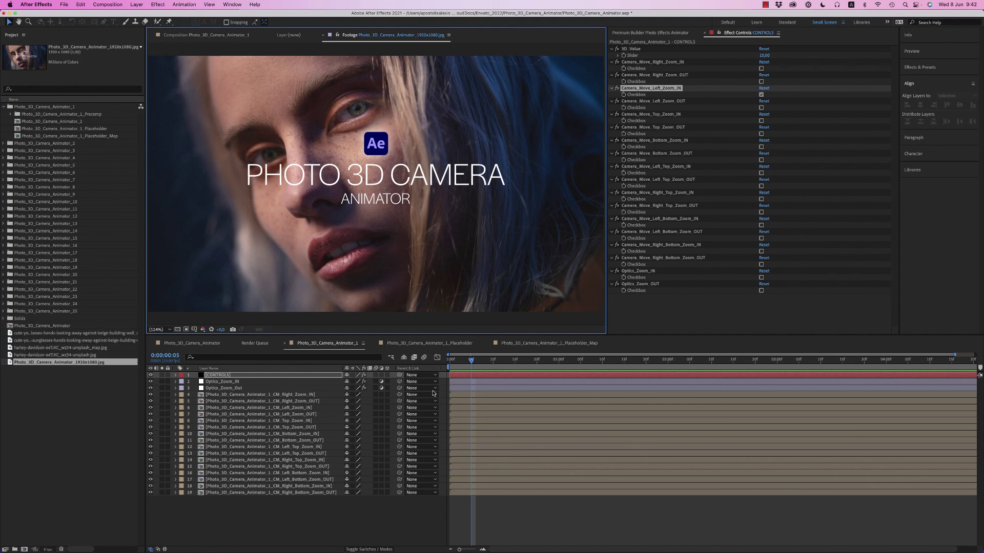